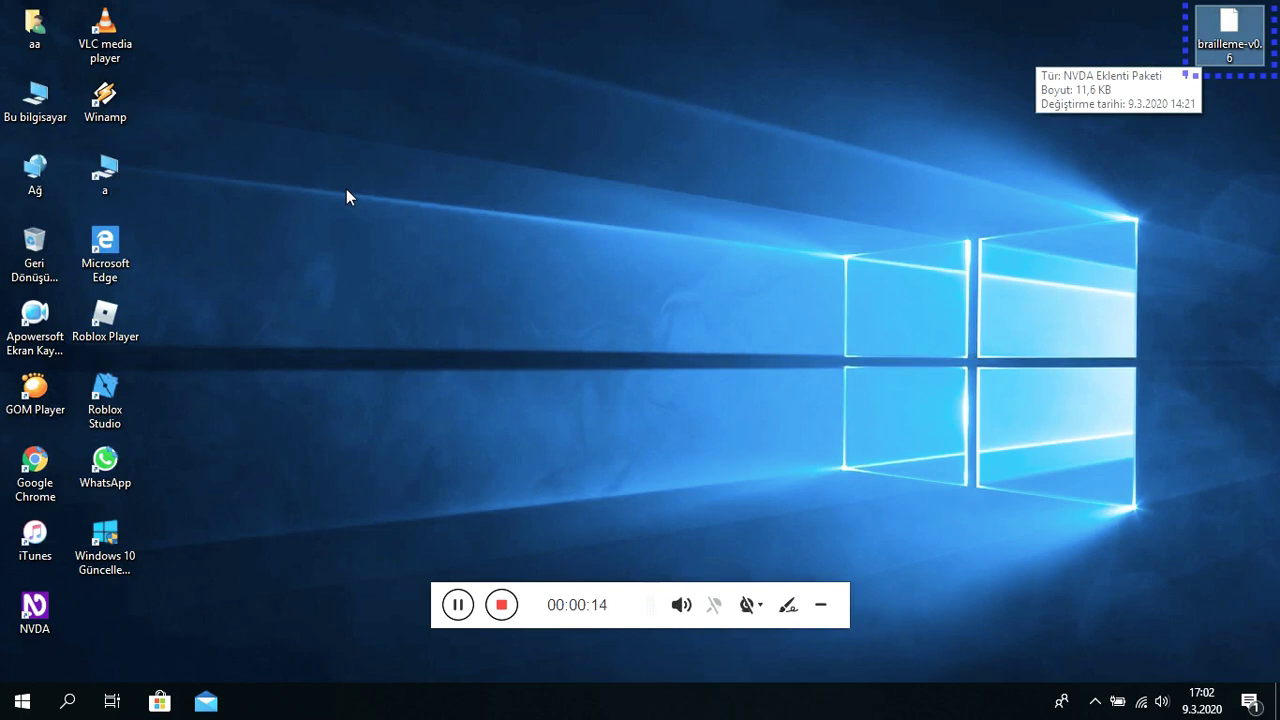
# Step: Open the brailleme-v0.6 add-on package, view its add-on information, and approve its installation in NVDA
pyautogui.press('Return')
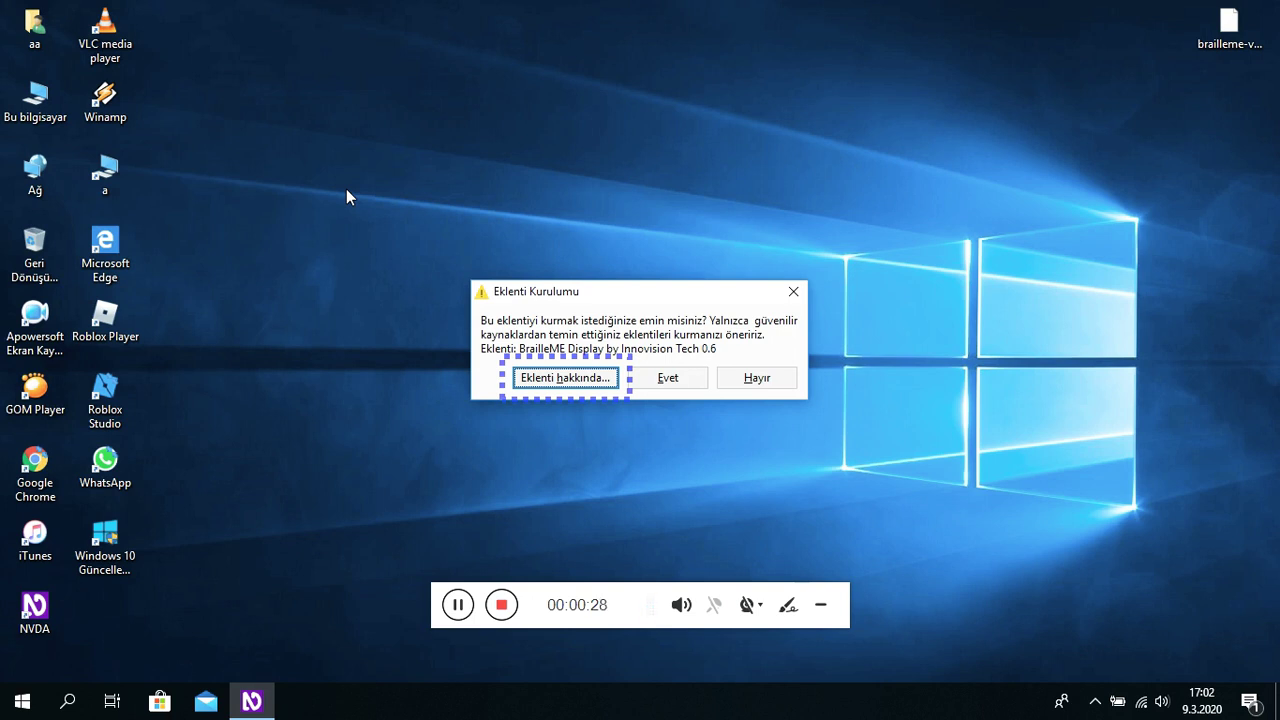
pyautogui.press('Return')
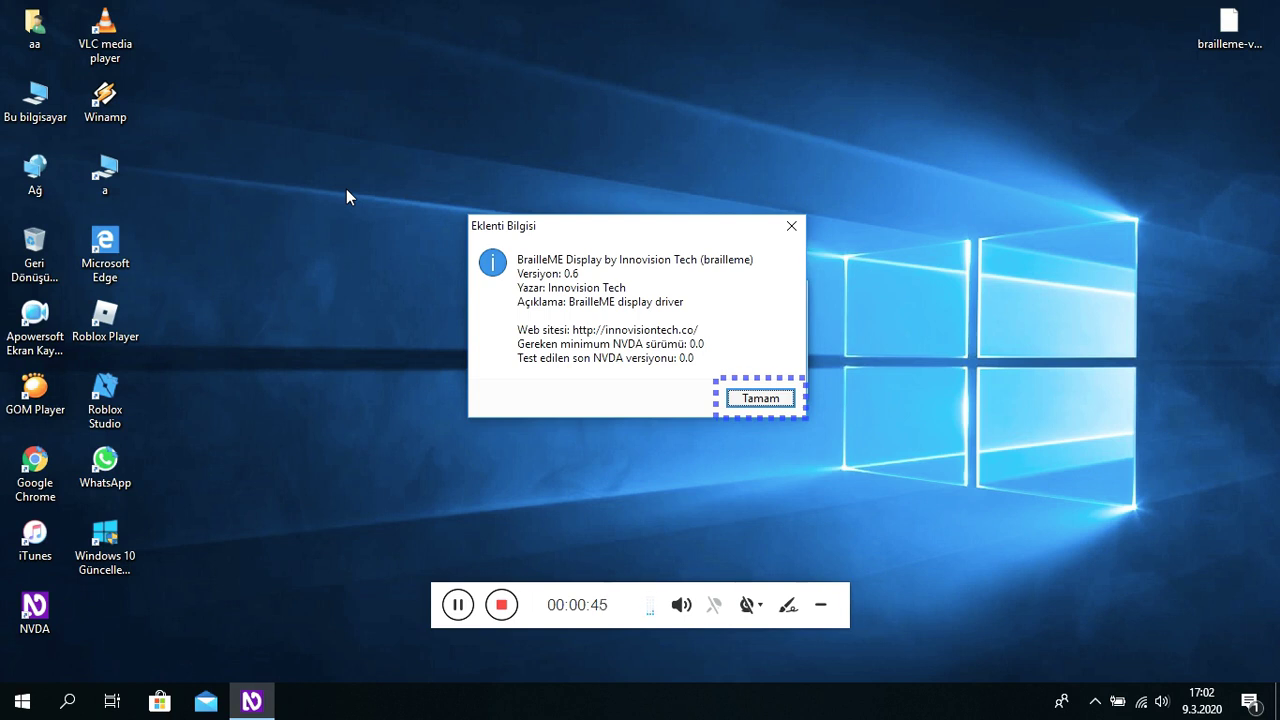
pyautogui.press('Return')
pyautogui.press('Tab')
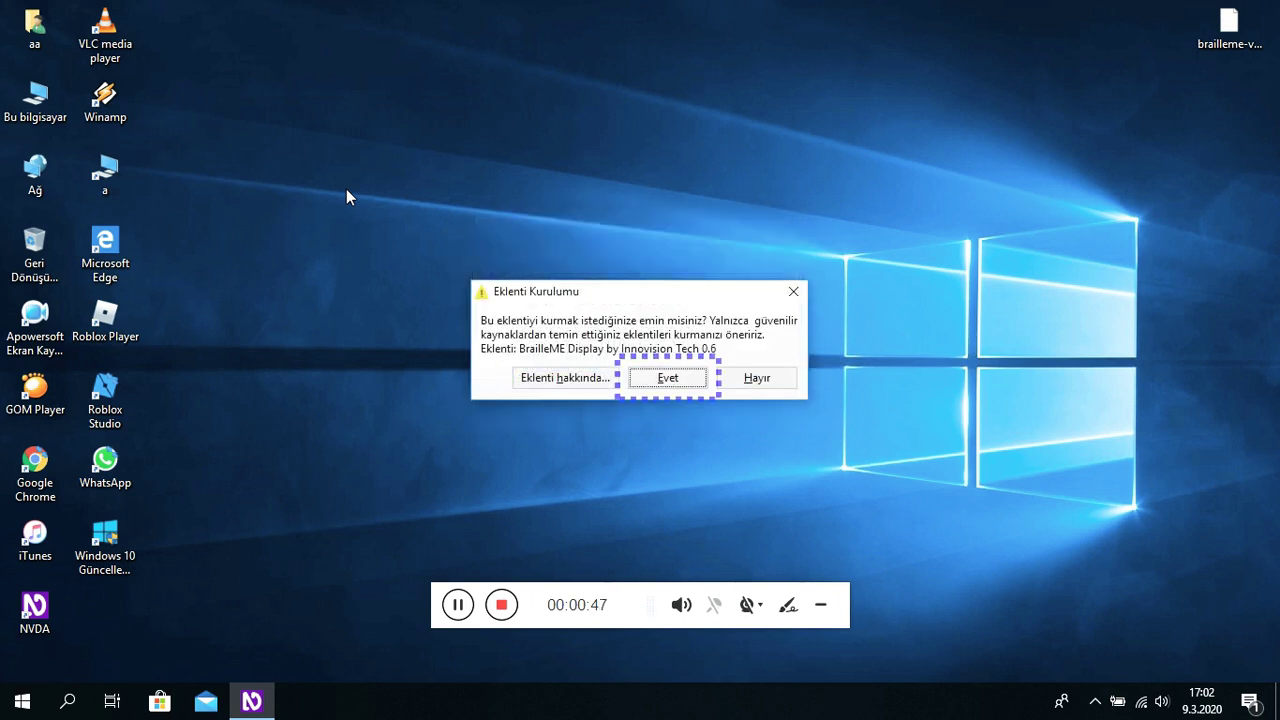
pyautogui.press('Return')
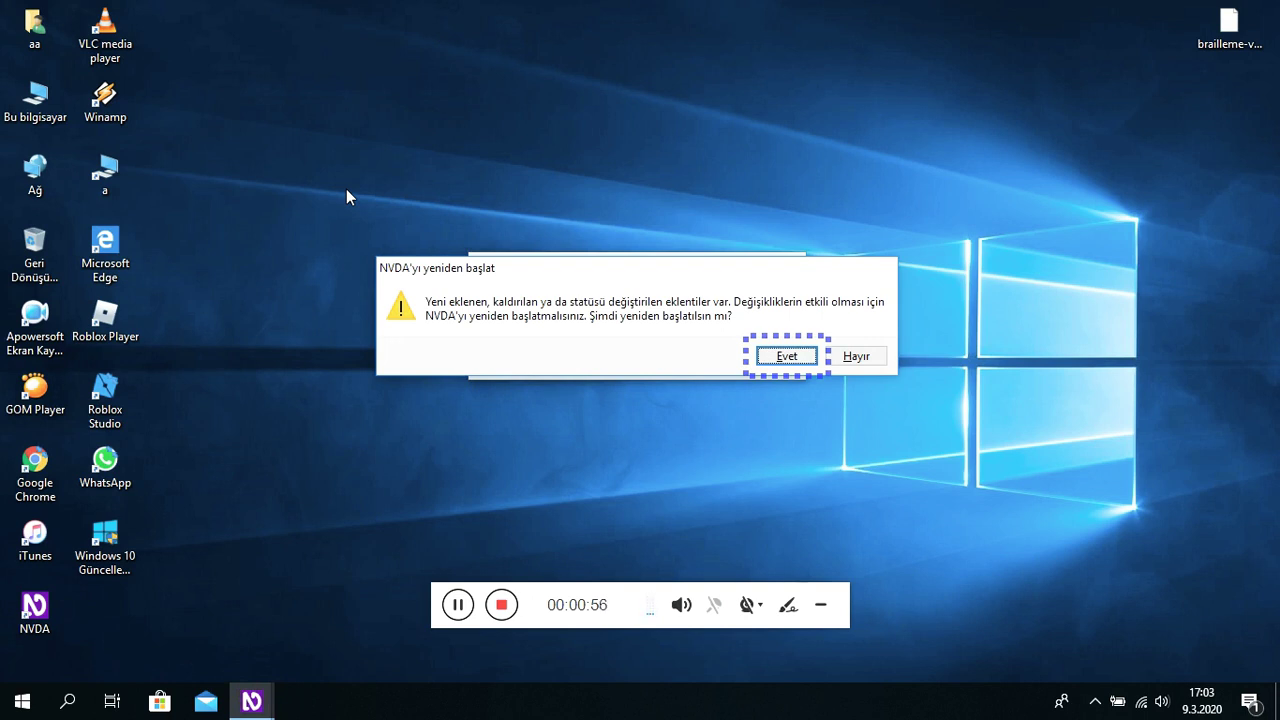
# Step: Restart NVDA so that the newly installed add-on takes effect
pyautogui.press('Tab')
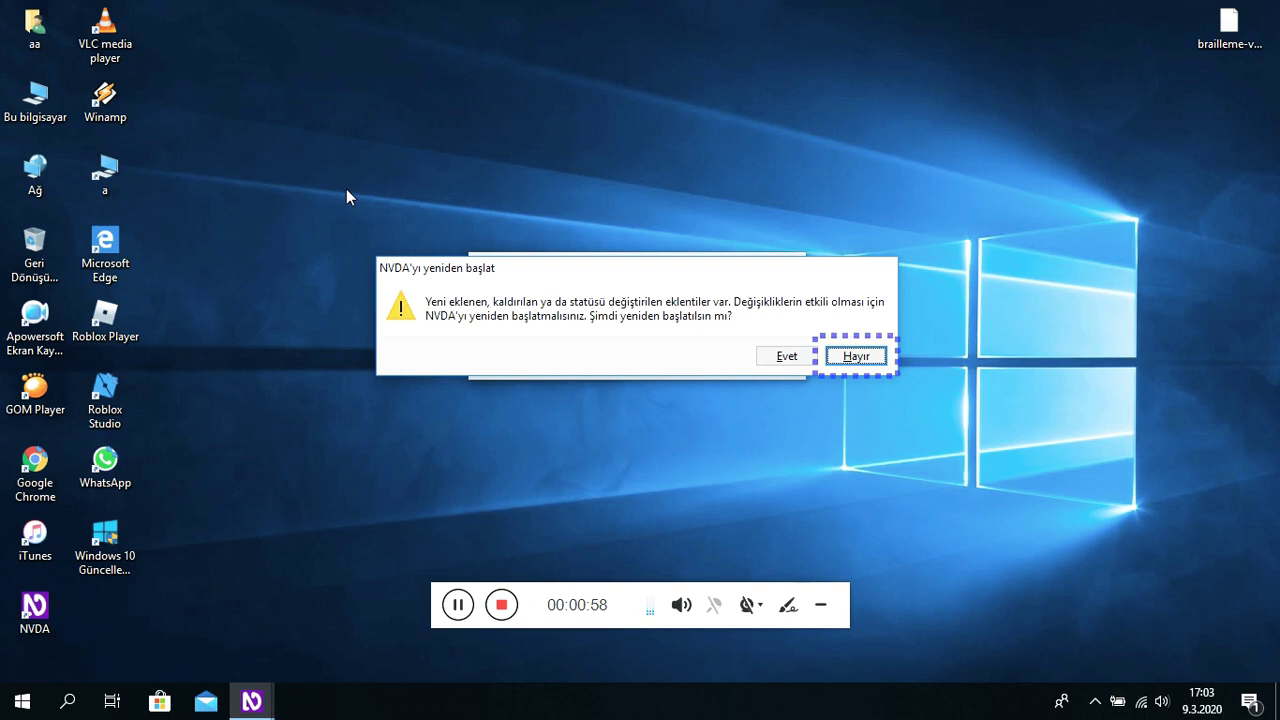
pyautogui.press('Tab')
pyautogui.press('Return')
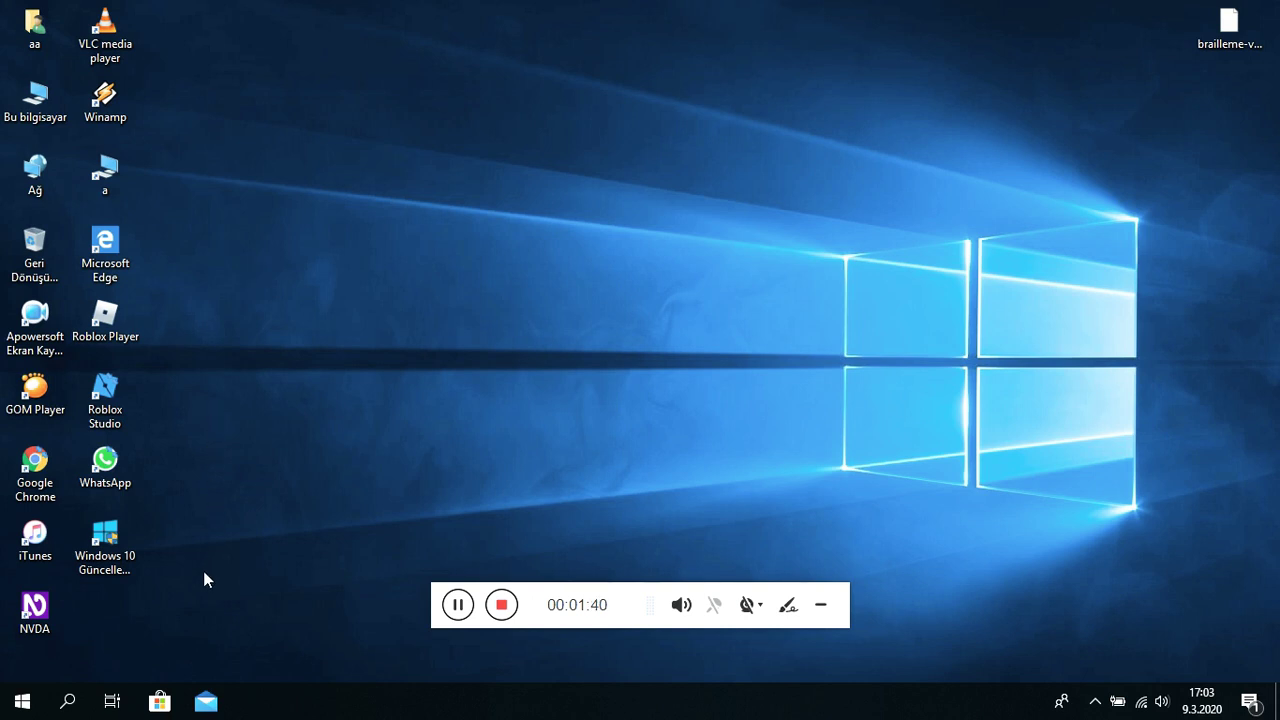
# Step: Start NVDA again from its desktop shortcut and dismiss the NVDA crash dialog
pyautogui.press('alt+shift+Print')
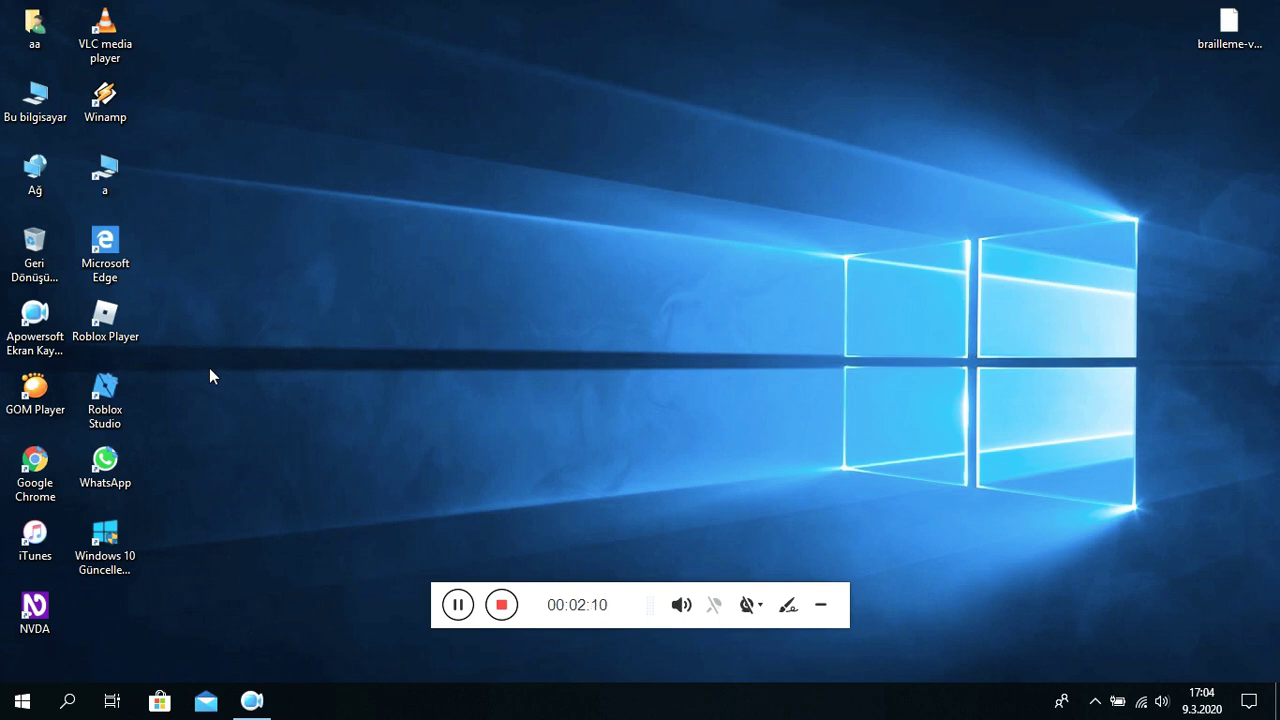
pyautogui.press('Down')
pyautogui.press('Down')
pyautogui.press('Down')
pyautogui.press('Down')
pyautogui.press('Down')
pyautogui.press('Down')
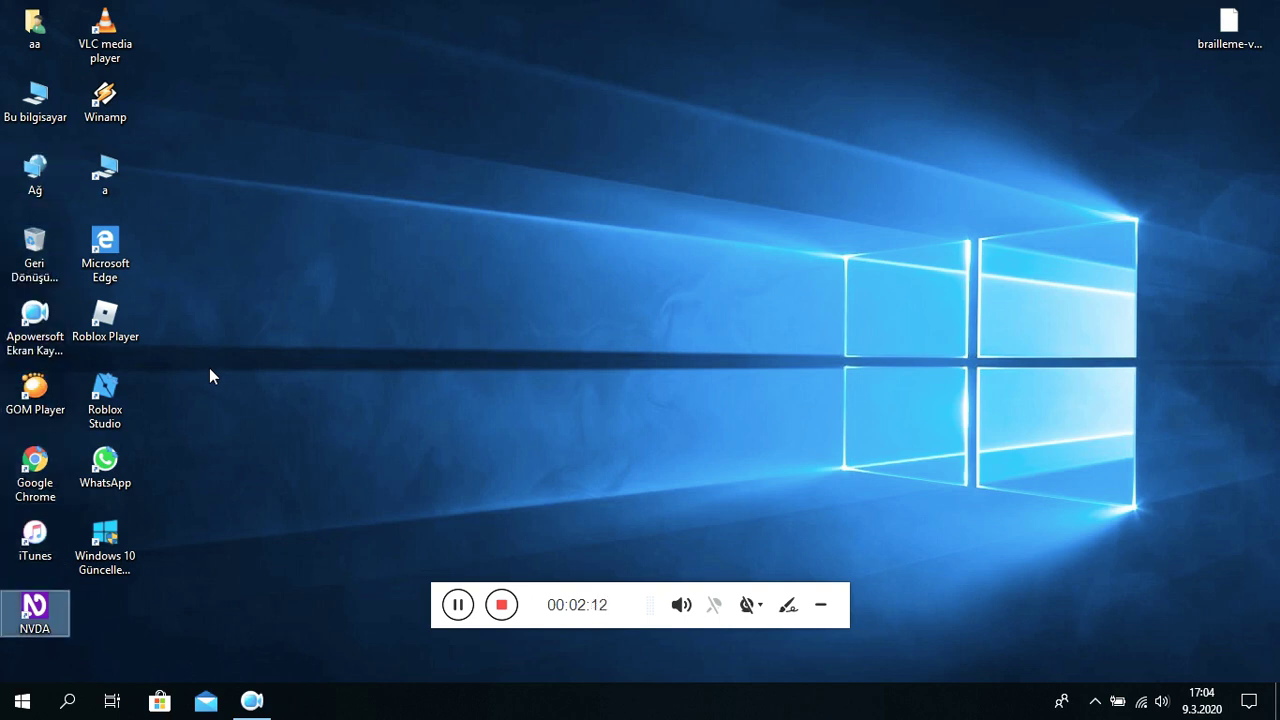
pyautogui.press('Return')
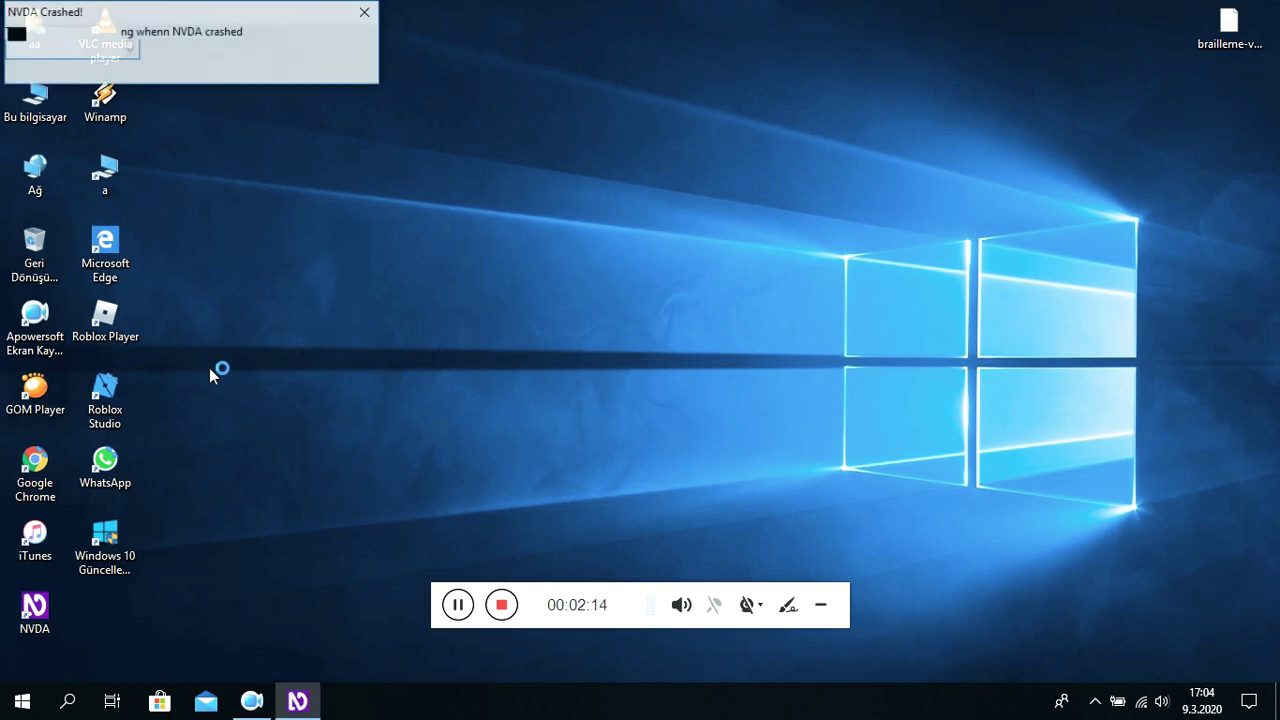
pyautogui.press('Return')
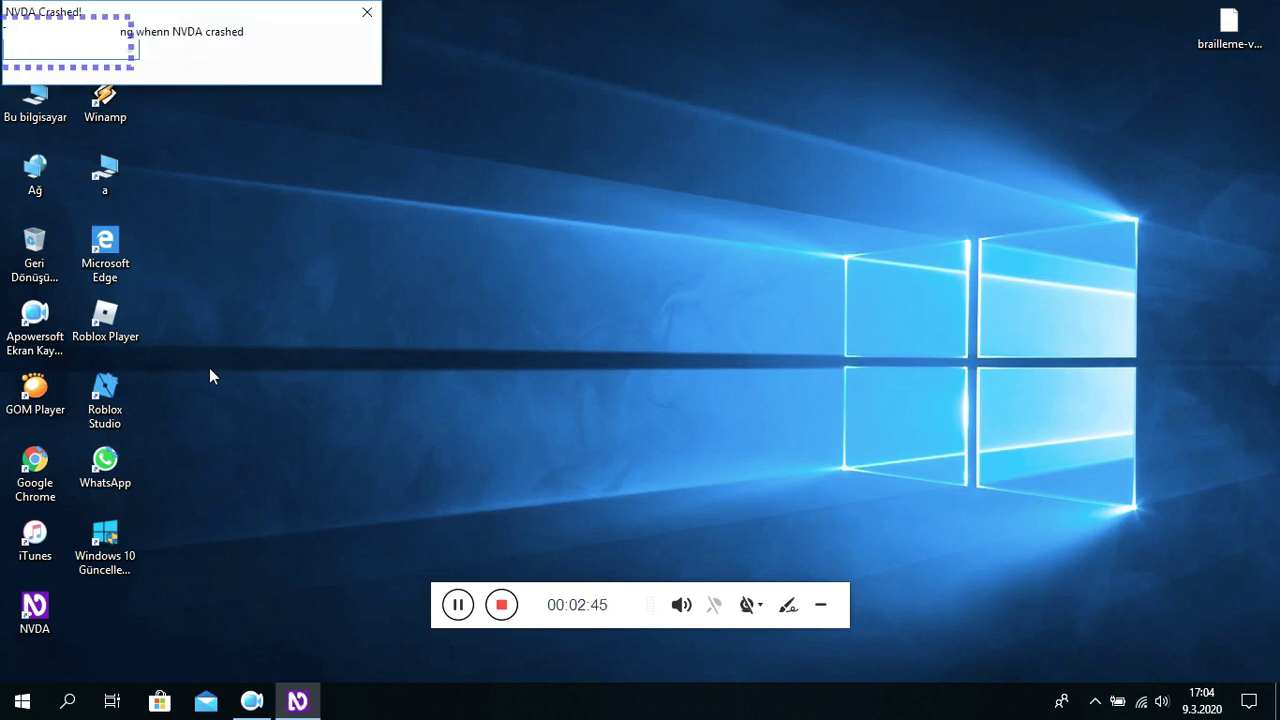
pyautogui.press('Return')
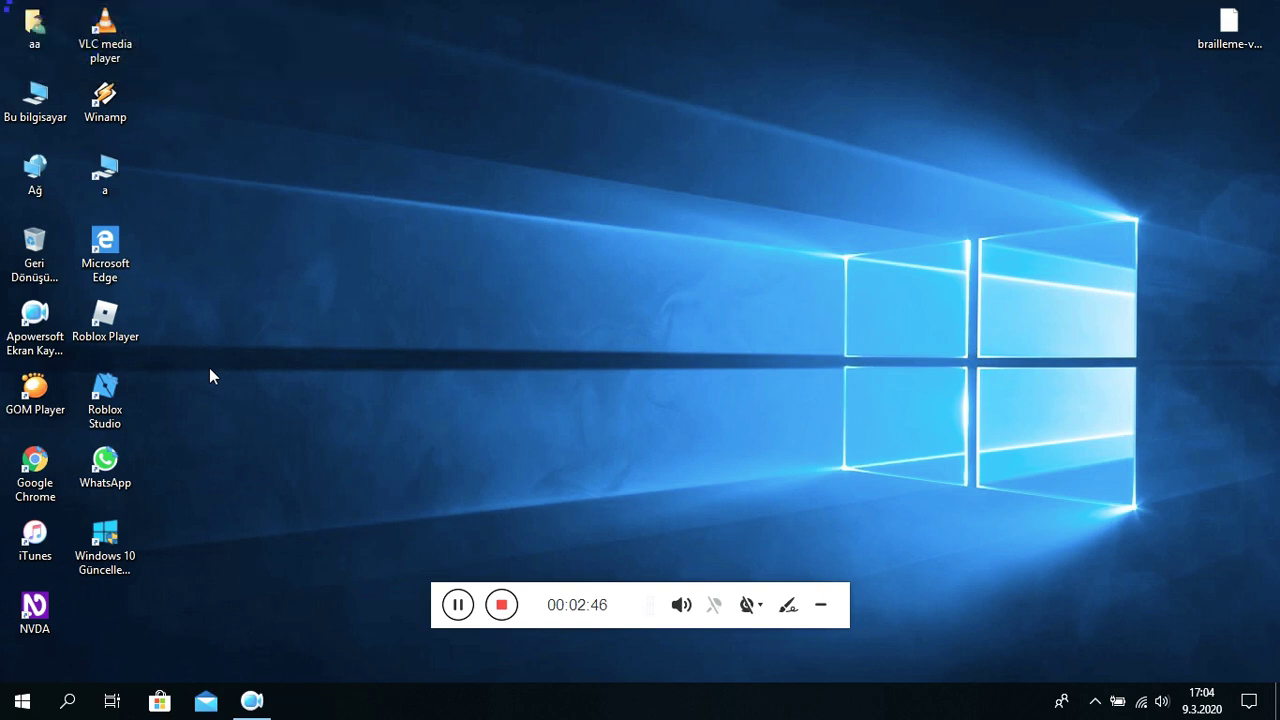
# Step: Read through NVDA's main commands, from Tercihler down to NVSettings
pyautogui.press('Insert+n')
pyautogui.press('Down')
pyautogui.press('Down')
pyautogui.press('Down')
pyautogui.press('Down')
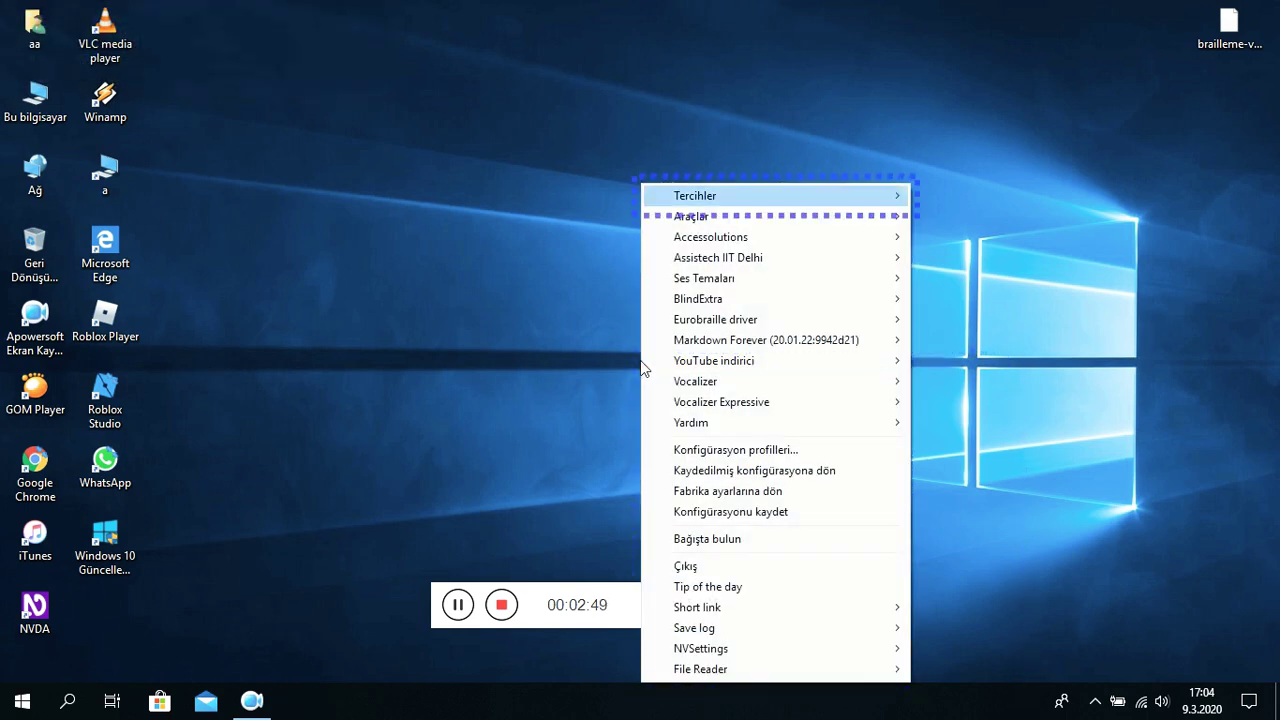
pyautogui.press('Down')
pyautogui.press('Down')
pyautogui.press('Down')
pyautogui.press('Down')
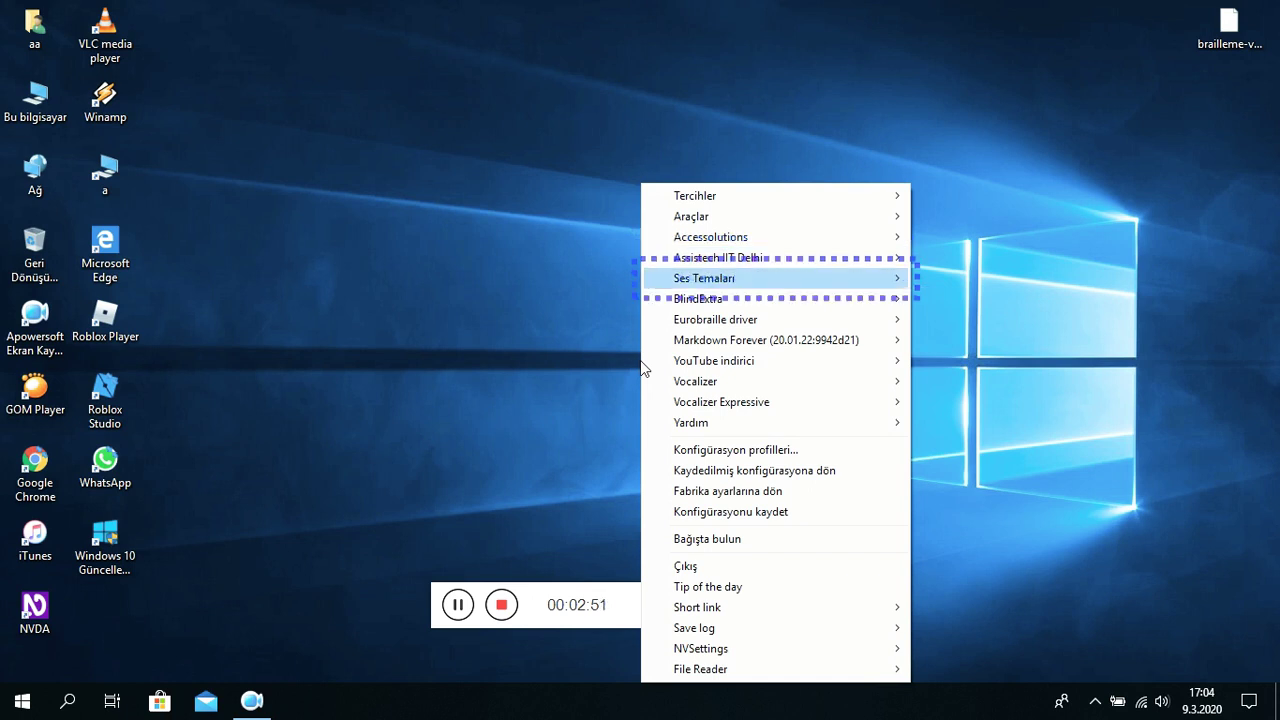
pyautogui.press('Down')
pyautogui.press('Down')
pyautogui.press('Down')
pyautogui.press('Down')
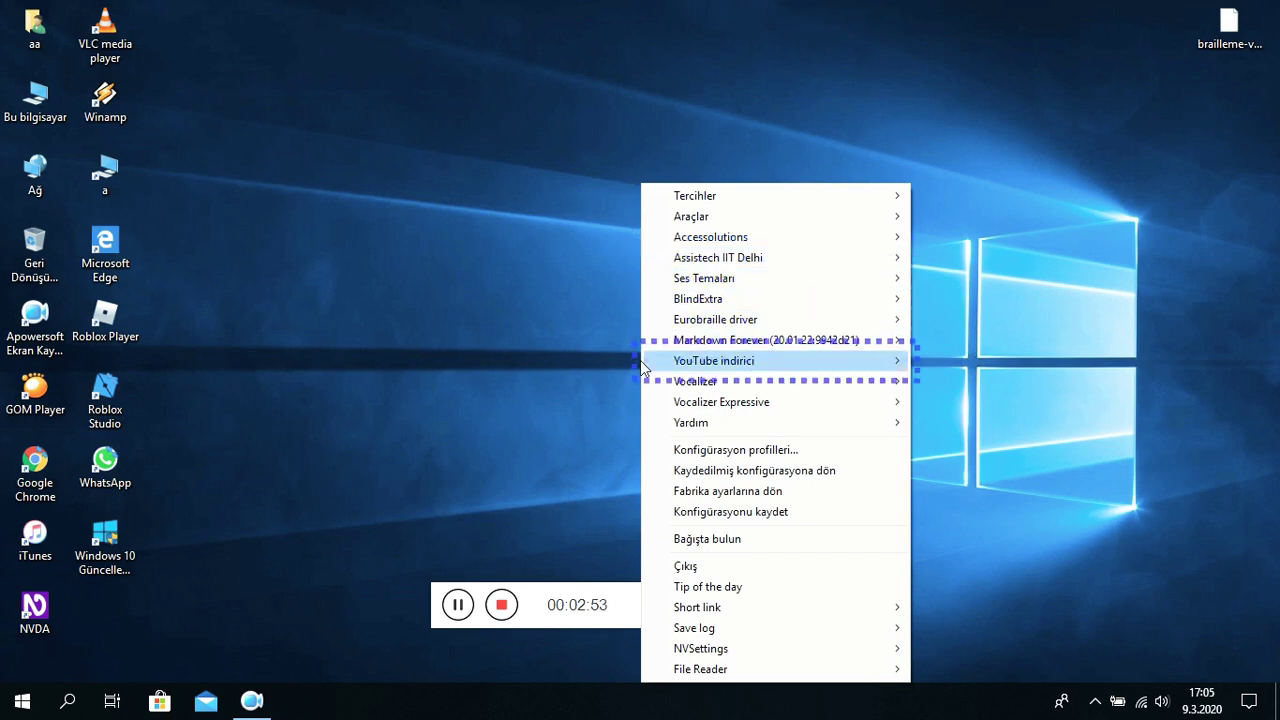
pyautogui.press('Down')
pyautogui.press('Down')
pyautogui.press('Down')
pyautogui.press('Down')
pyautogui.press('Down')
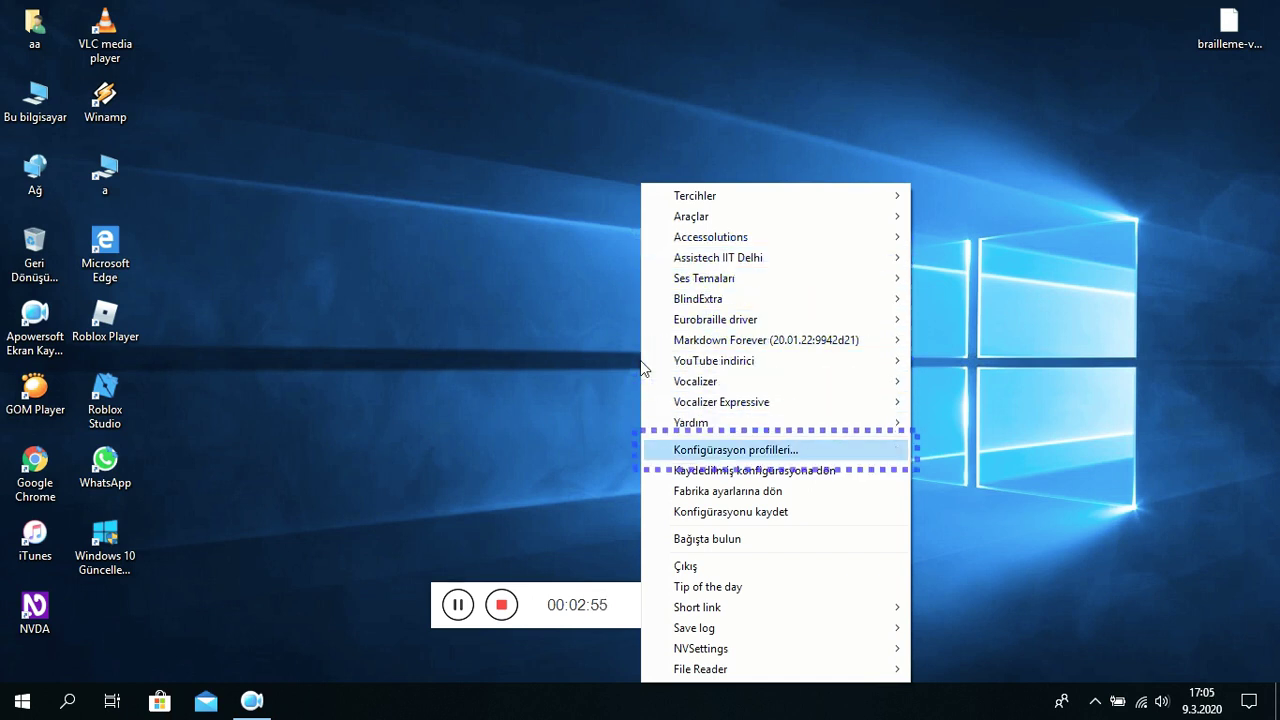
pyautogui.press('Down')
pyautogui.press('Down')
pyautogui.press('Down')
pyautogui.press('Down')
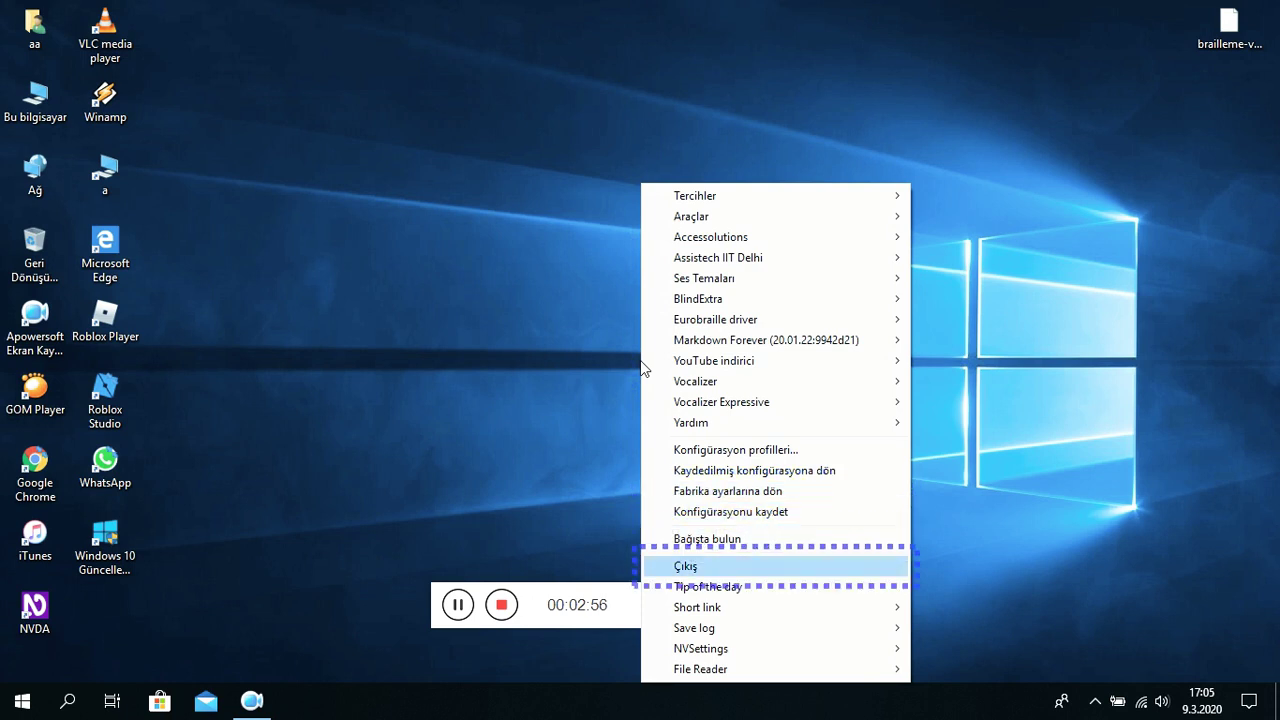
pyautogui.press('Down')
pyautogui.press('Down')
pyautogui.press('Down')
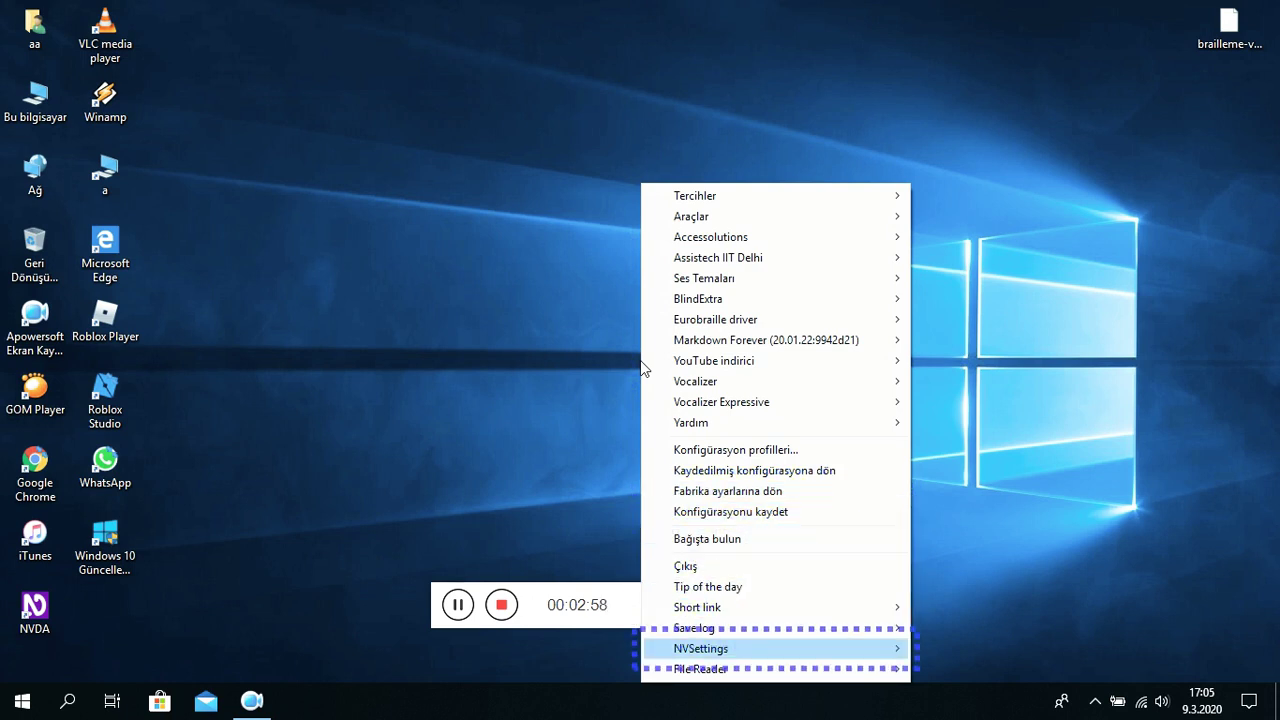
# Step: Examine the NVDA preference entries under Tercihler, from Ayarlar through the add-on settings
pyautogui.press('Right')
pyautogui.press('Right')
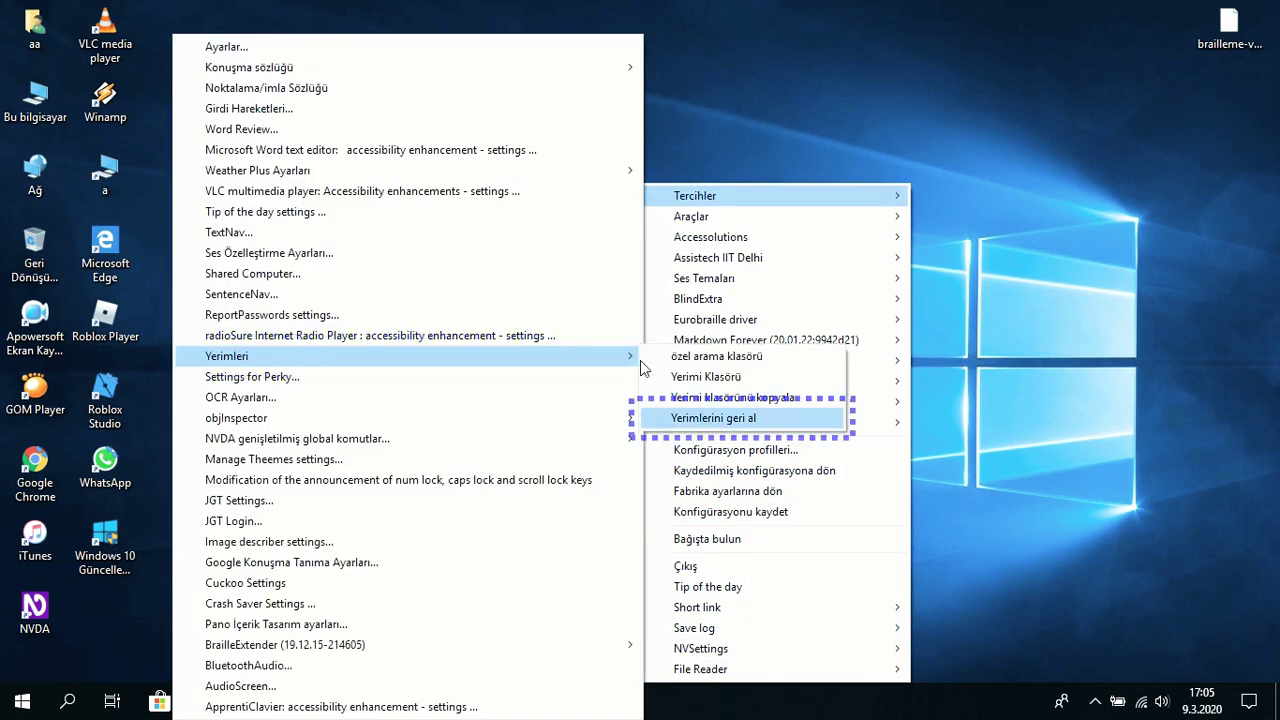
pyautogui.press('Left')
pyautogui.press('Left')
pyautogui.press('Right')
pyautogui.press('Down')
pyautogui.press('Down')
pyautogui.press('Down')
pyautogui.press('Down')
pyautogui.press('Down')
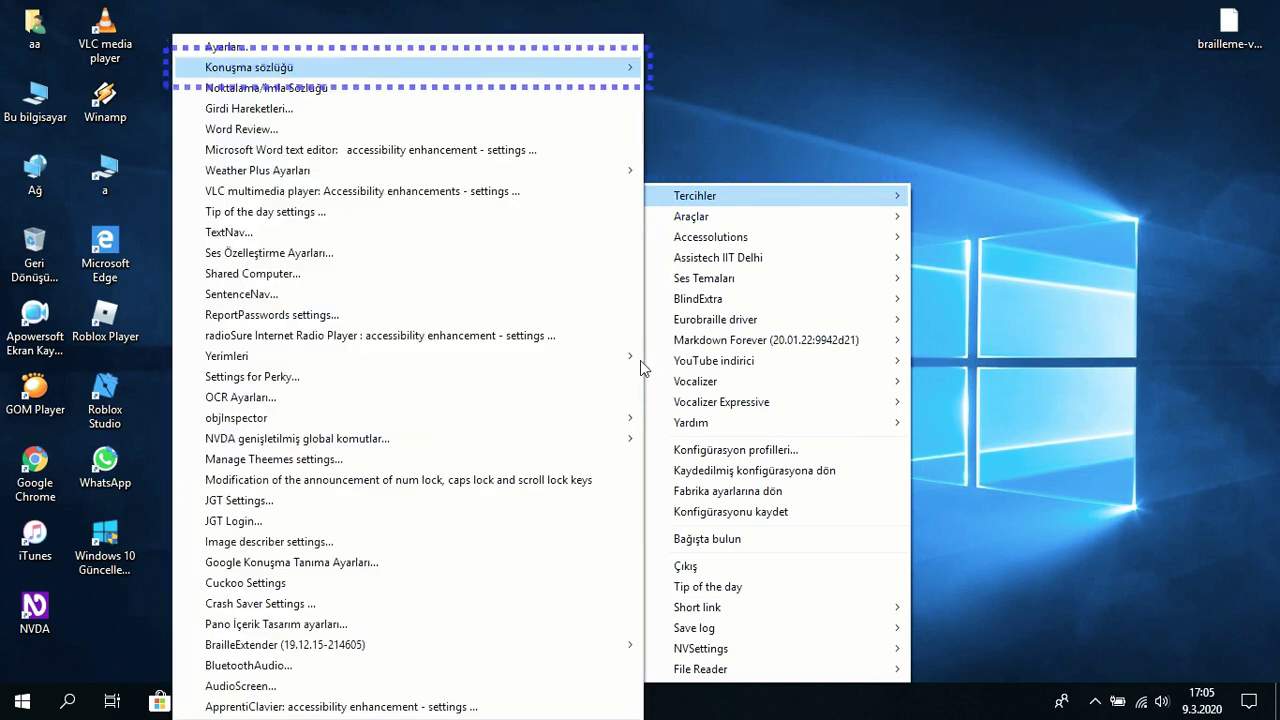
pyautogui.press('Down')
pyautogui.press('Down')
pyautogui.press('Down')
pyautogui.press('Down')
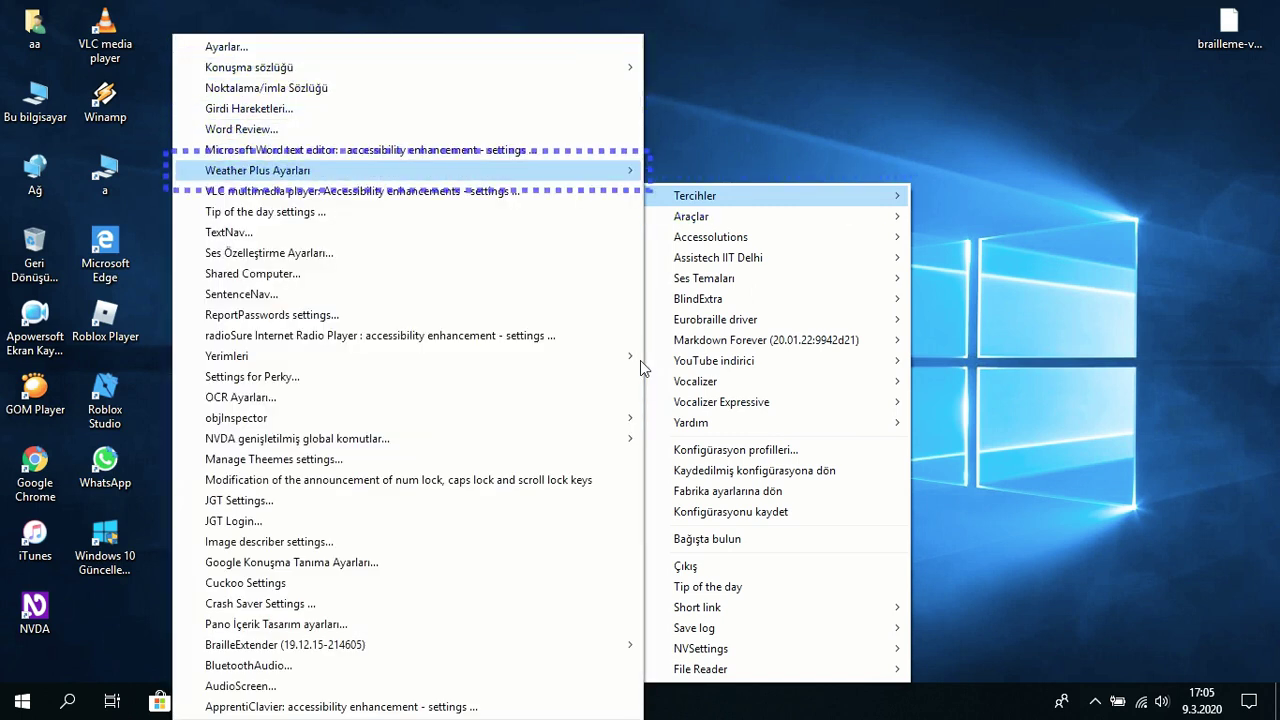
pyautogui.press('Down')
pyautogui.press('Down')
pyautogui.press('Down')
pyautogui.press('Down')
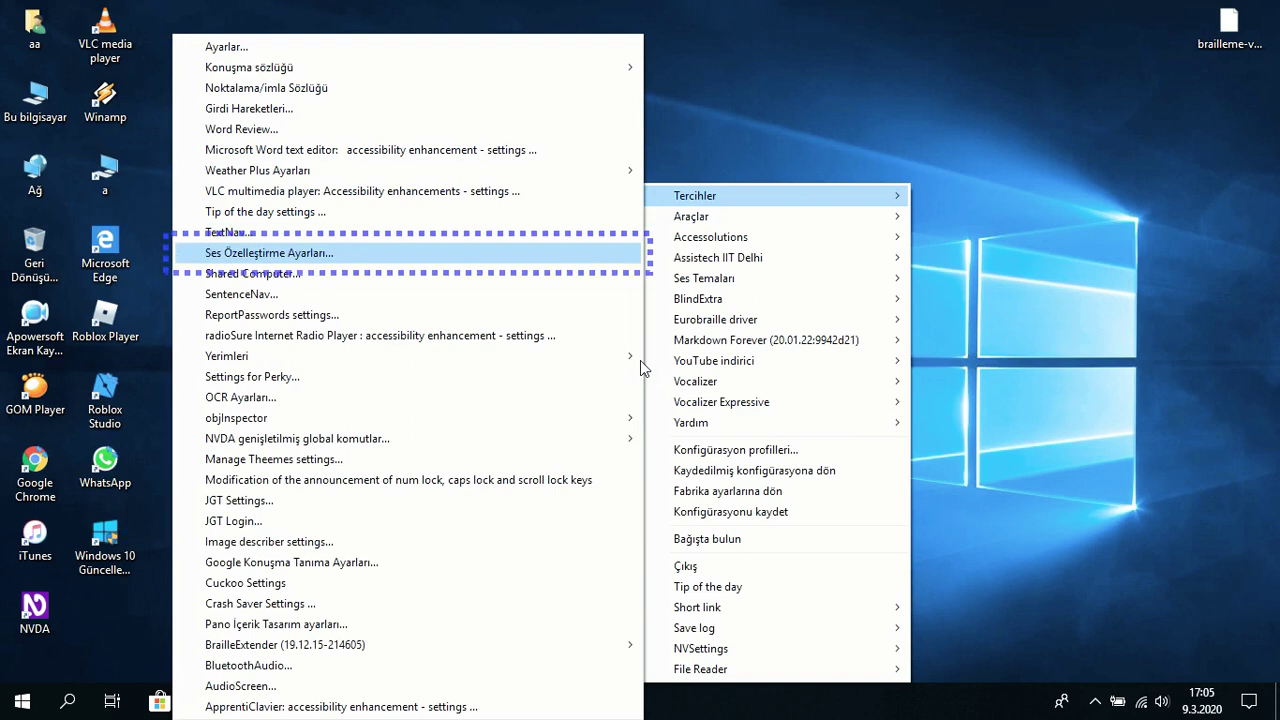
pyautogui.press('Down')
pyautogui.press('Down')
pyautogui.press('Down')
pyautogui.press('Down')
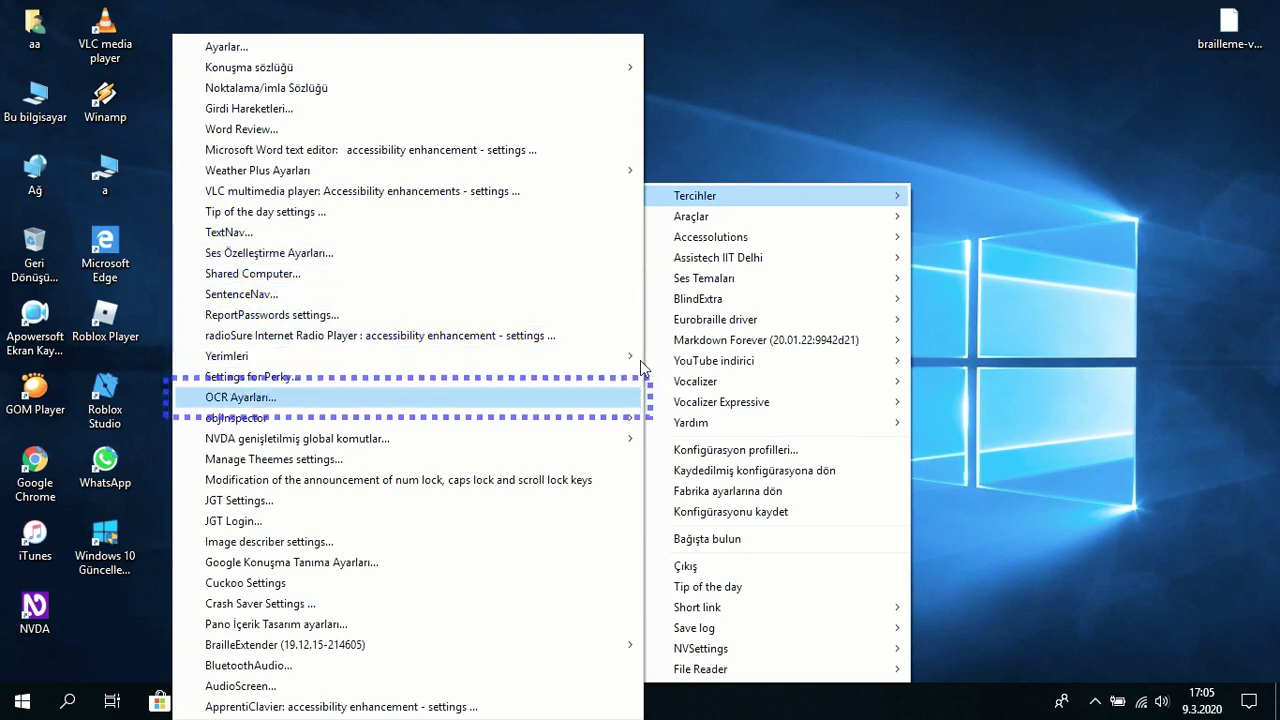
pyautogui.press('Down')
pyautogui.press('Up')
pyautogui.press('Up')
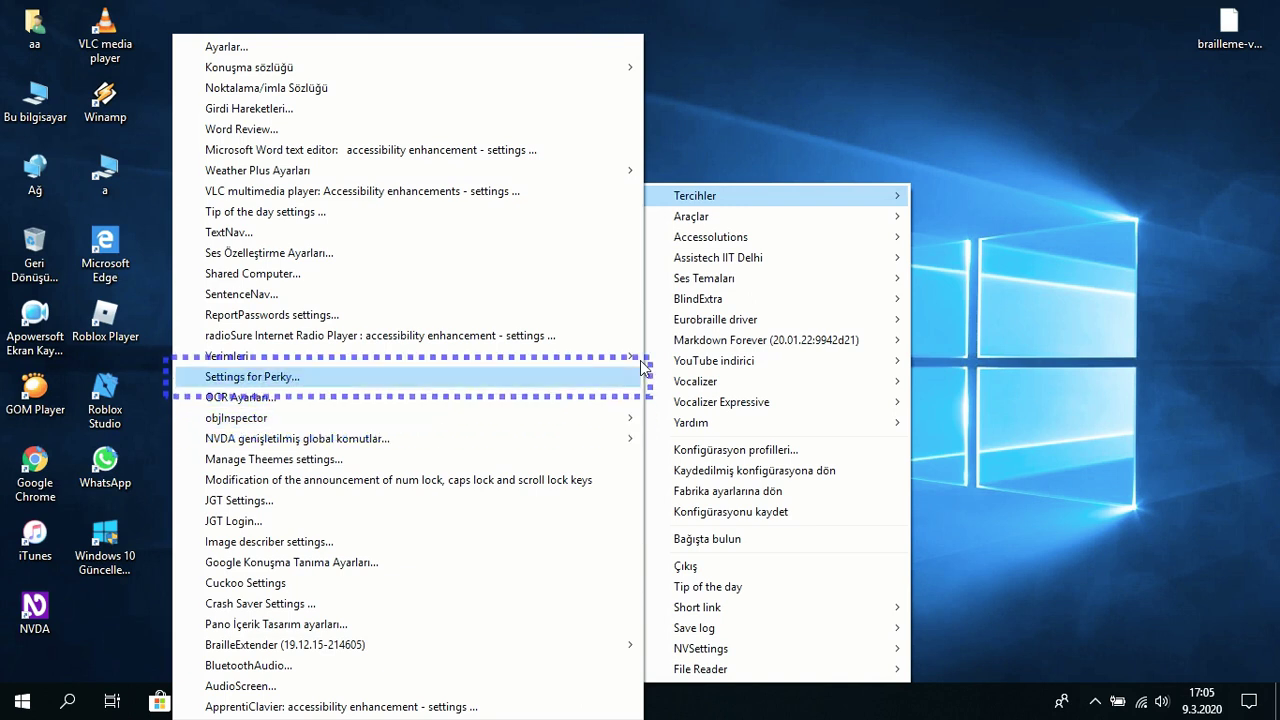
pyautogui.press('Down')
pyautogui.press('Down')
pyautogui.press('Down')
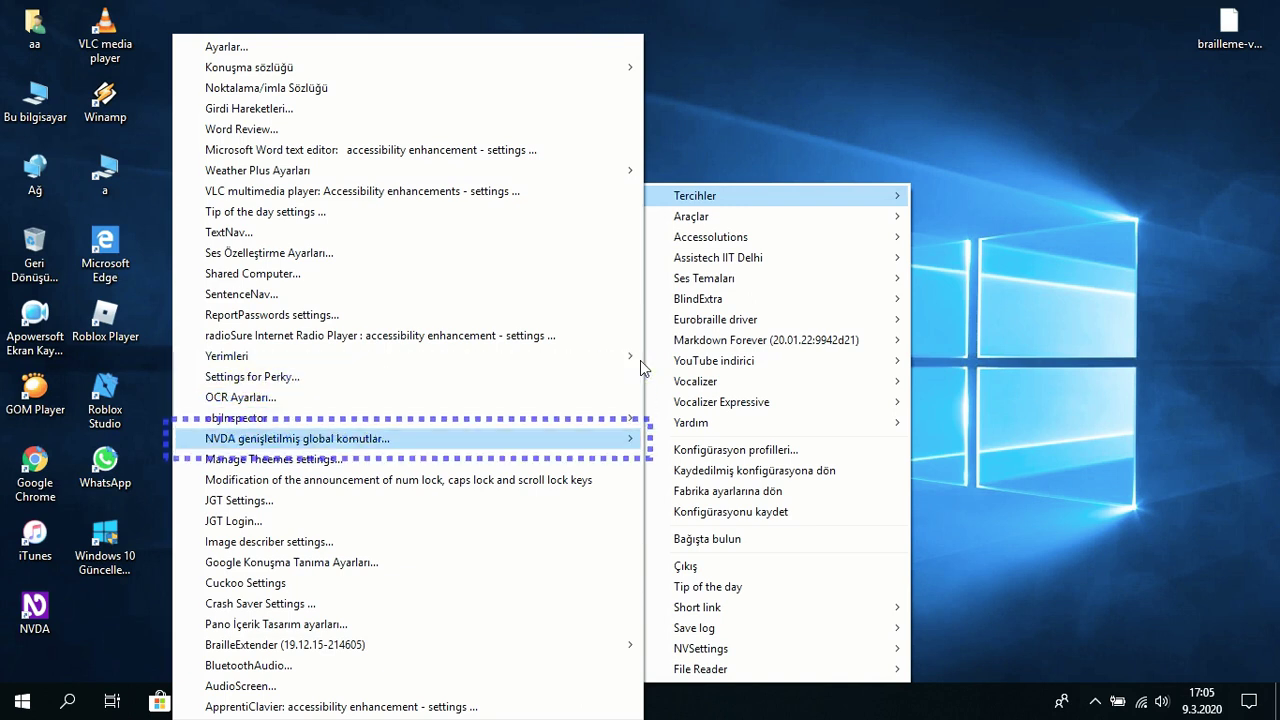
pyautogui.press('Down')
pyautogui.press('Down')
pyautogui.press('Down')
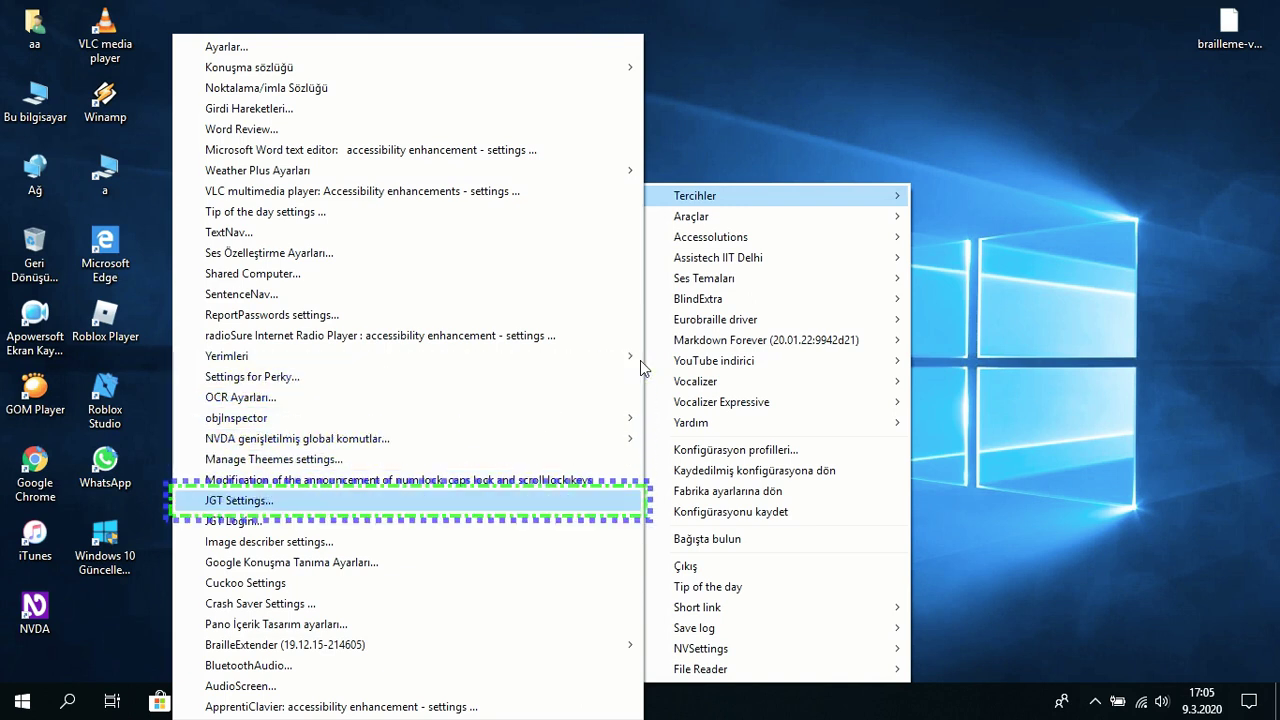
pyautogui.press('Down')
pyautogui.press('Down')
pyautogui.press('Down')
pyautogui.press('Down')
pyautogui.press('Down')
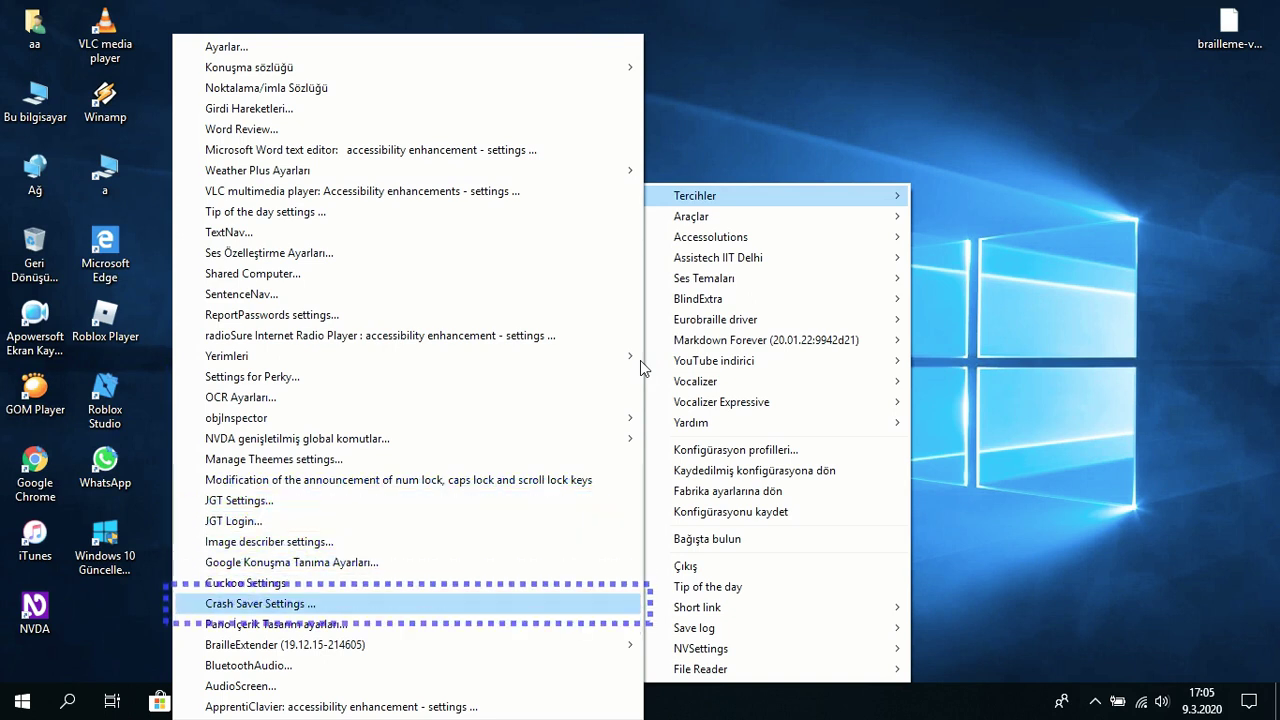
pyautogui.press('Down')
pyautogui.press('Down')
pyautogui.press('Down')
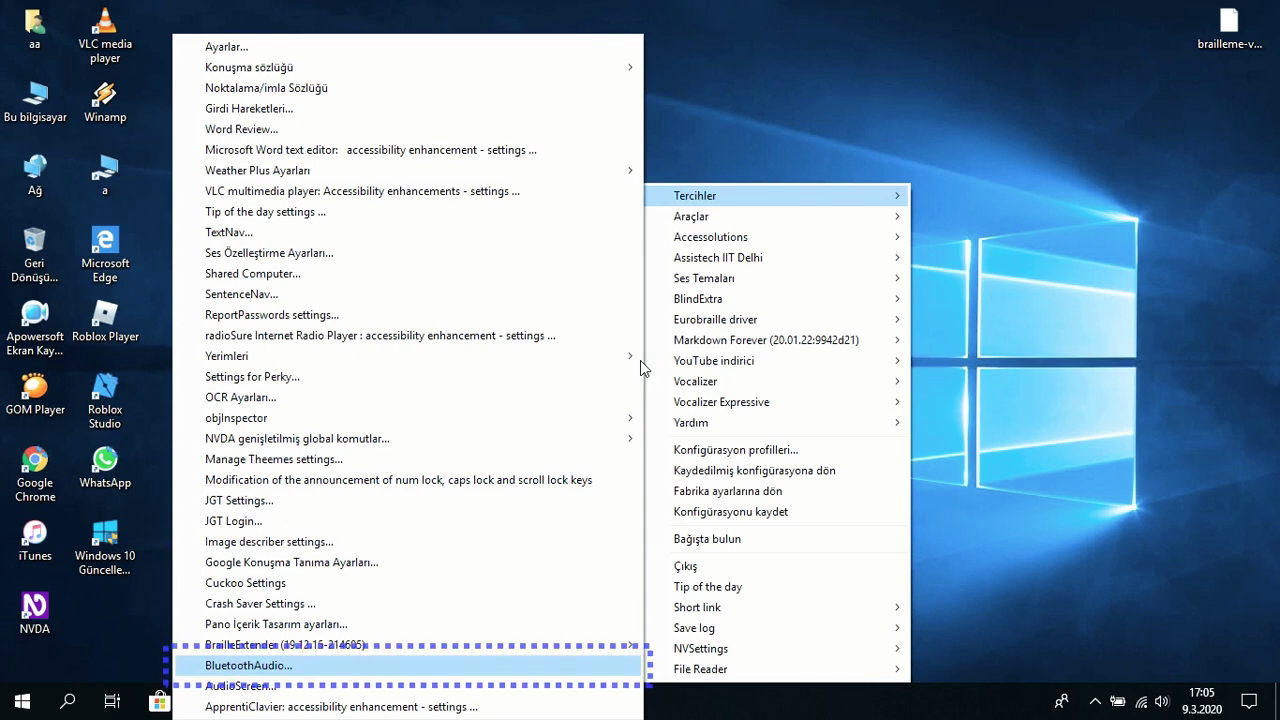
pyautogui.press('Down')
pyautogui.press('Down')
pyautogui.press('Down')
pyautogui.press('Down')
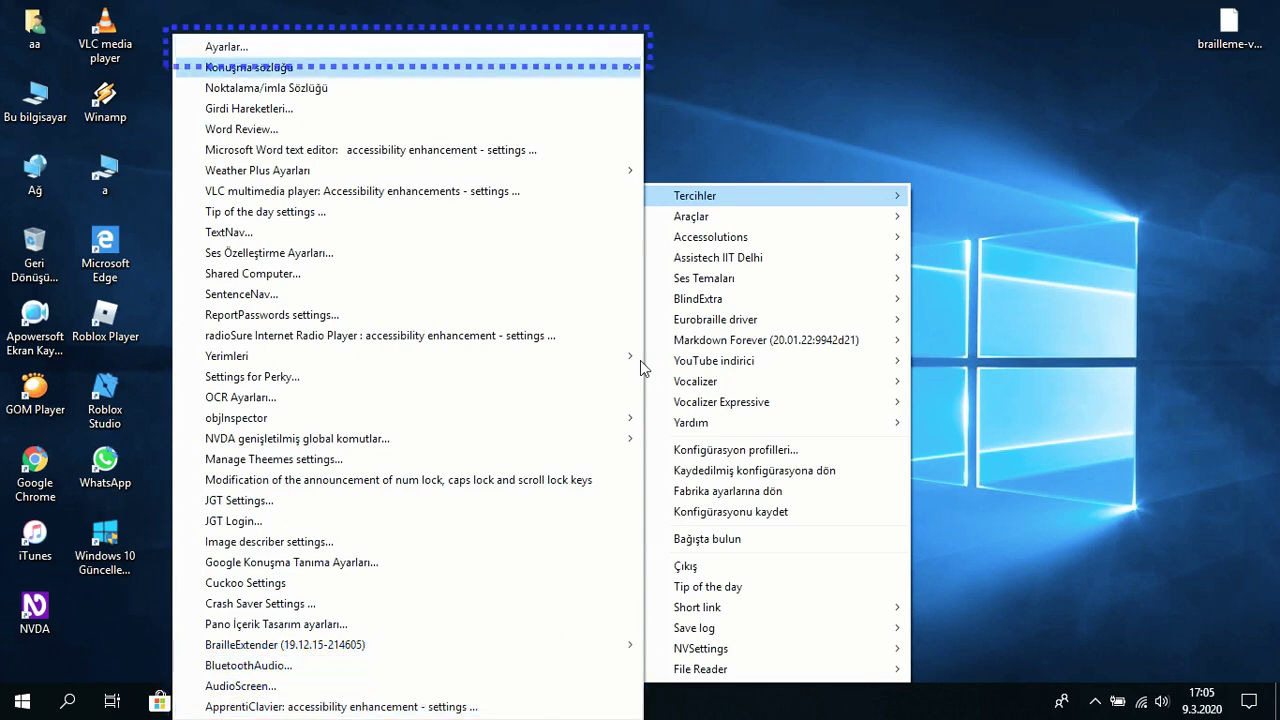
# Step: Read through the NVDA tools under Araçlar, from Access8Math back up to Log dosyasını göster
pyautogui.press('Escape')
pyautogui.press('Down')
pyautogui.press('Right')
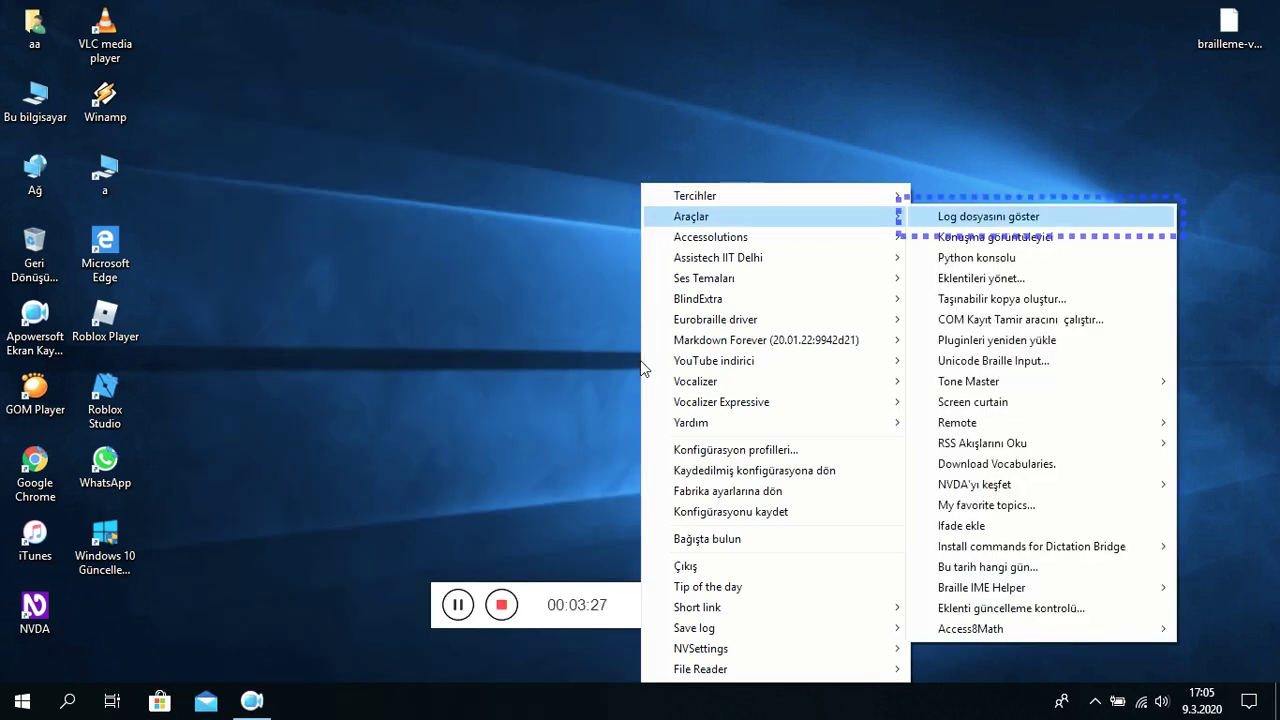
pyautogui.press('Up')
pyautogui.press('Up')
pyautogui.press('Up')
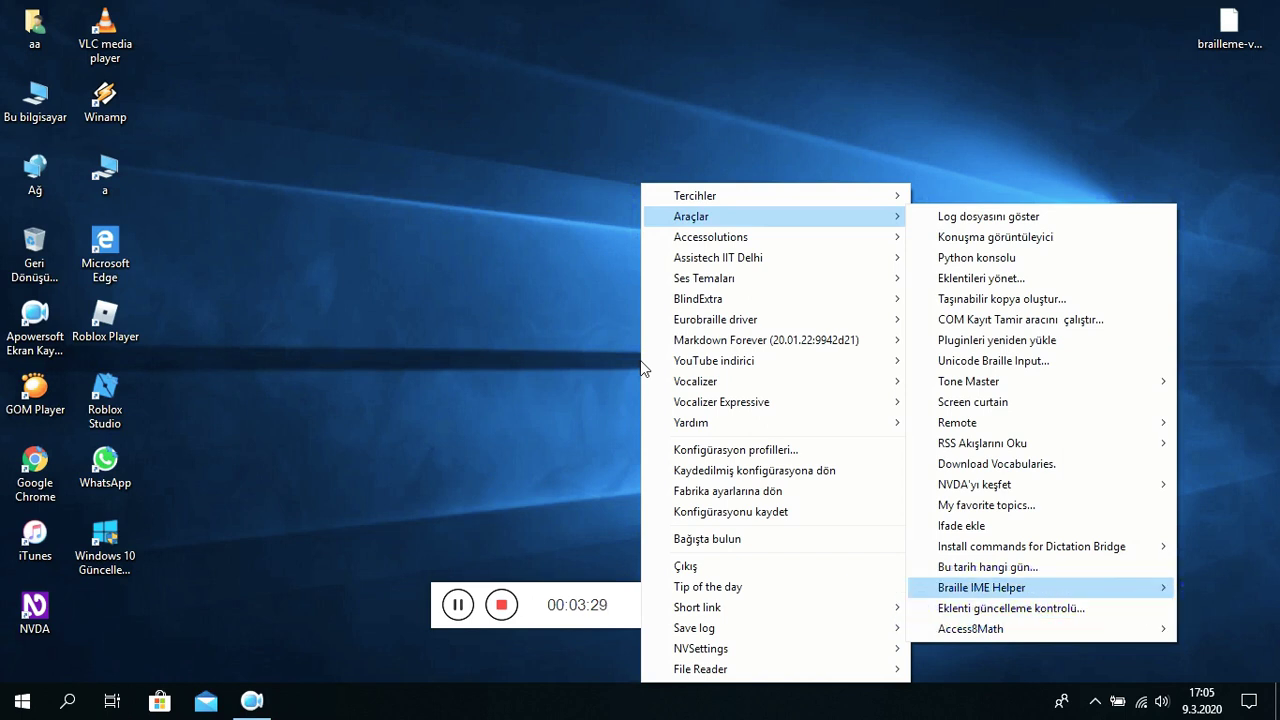
pyautogui.press('Up')
pyautogui.press('Down')
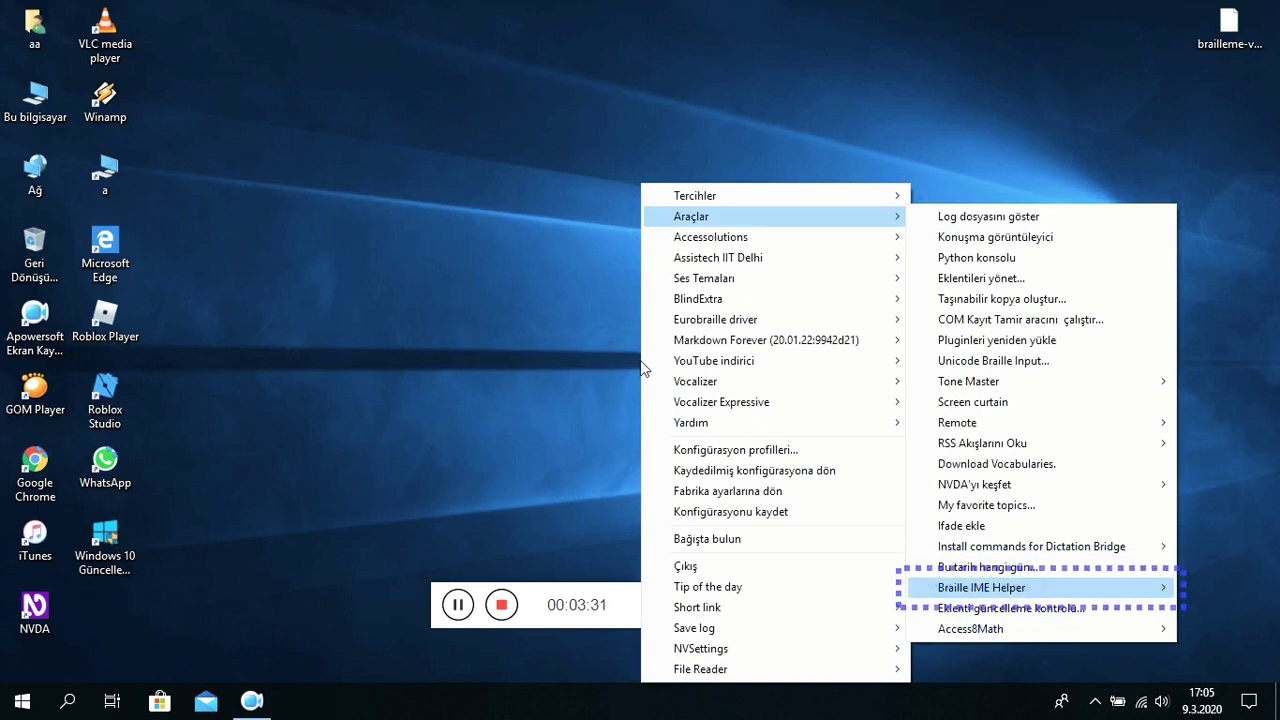
pyautogui.press('Up')
pyautogui.press('Up')
pyautogui.press('Up')
pyautogui.press('Up')
pyautogui.press('Up')
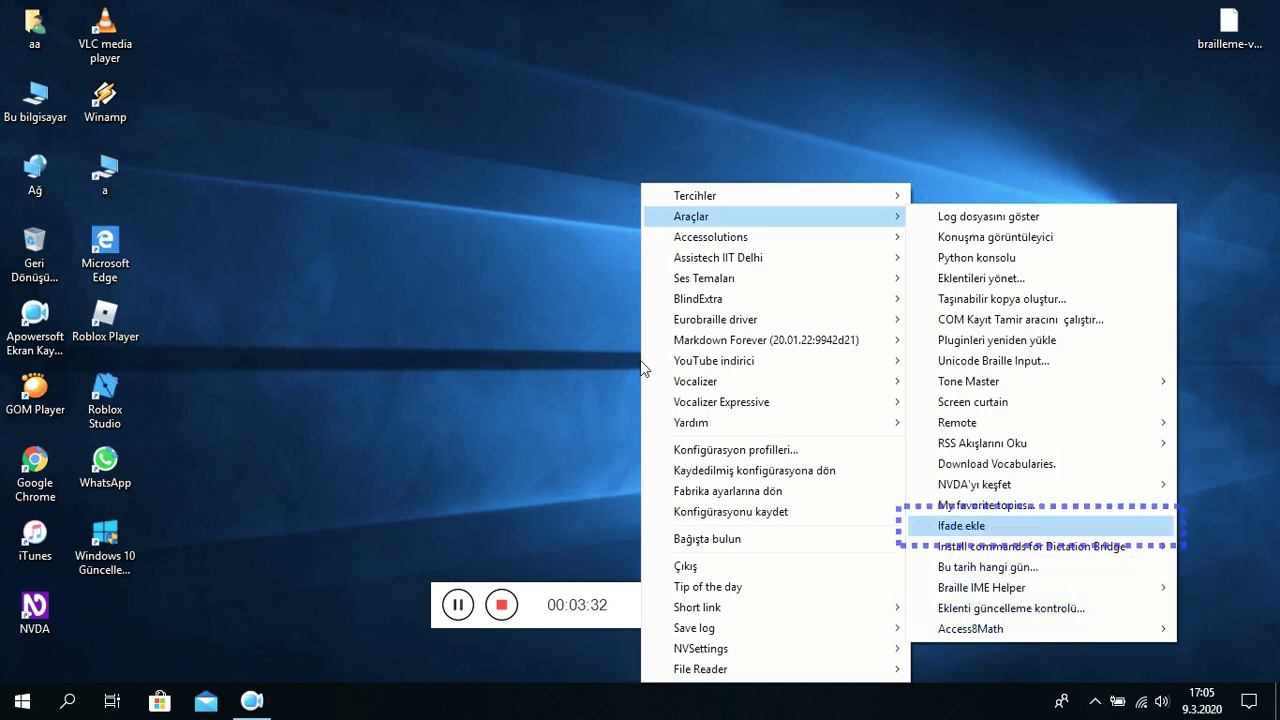
pyautogui.press('Up')
pyautogui.press('Up')
pyautogui.press('Up')
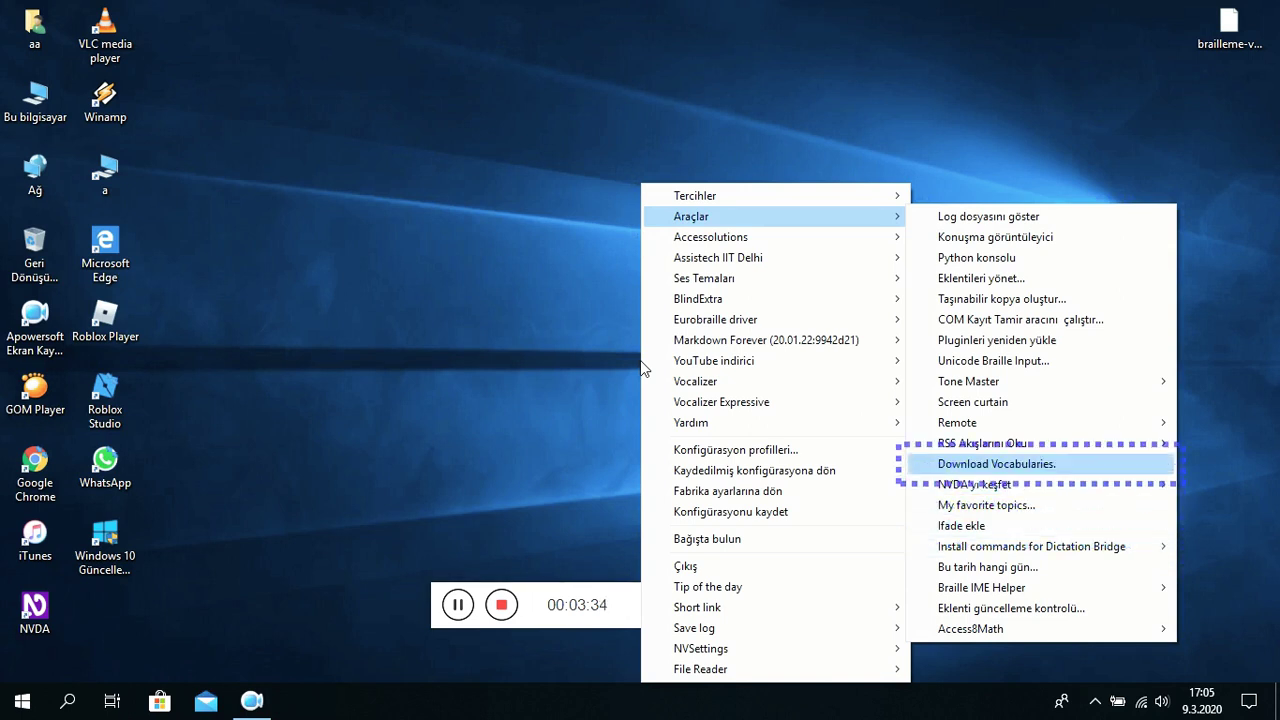
pyautogui.press('Up')
pyautogui.press('Up')
pyautogui.press('Up')
pyautogui.press('Up')
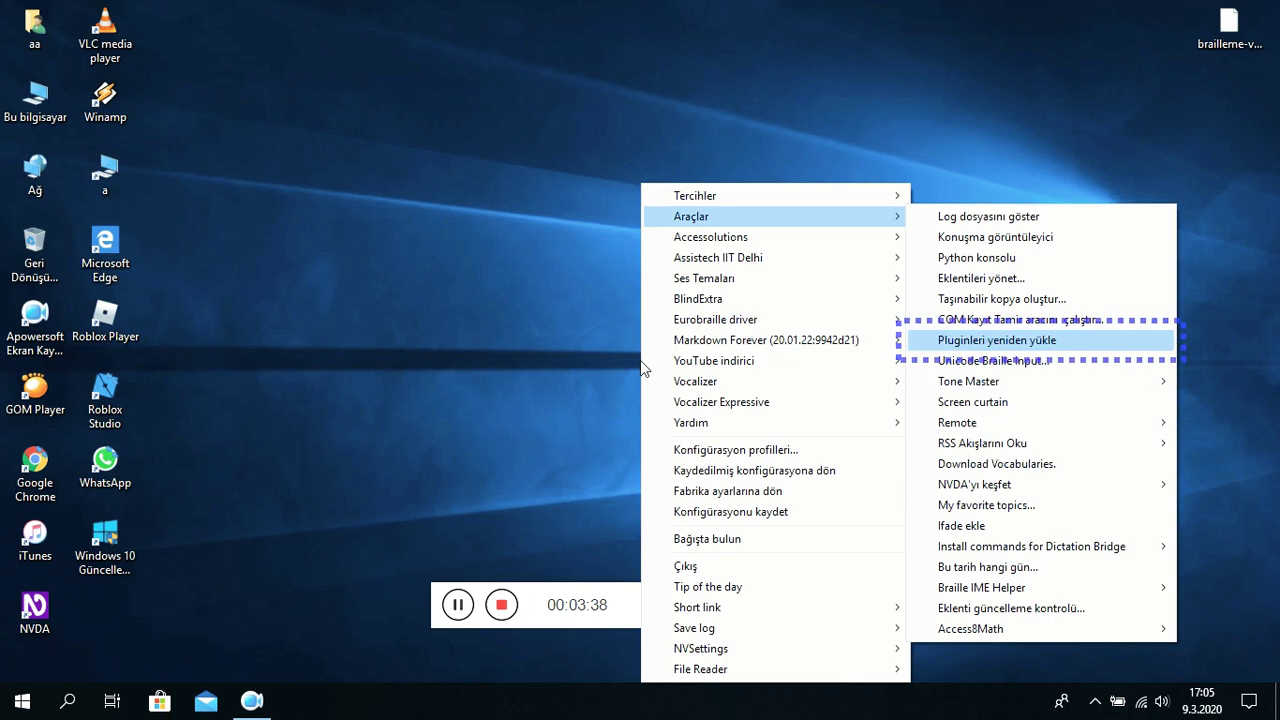
pyautogui.press('Up')
pyautogui.press('Up')
pyautogui.press('Up')
pyautogui.press('Up')
pyautogui.press('Up')
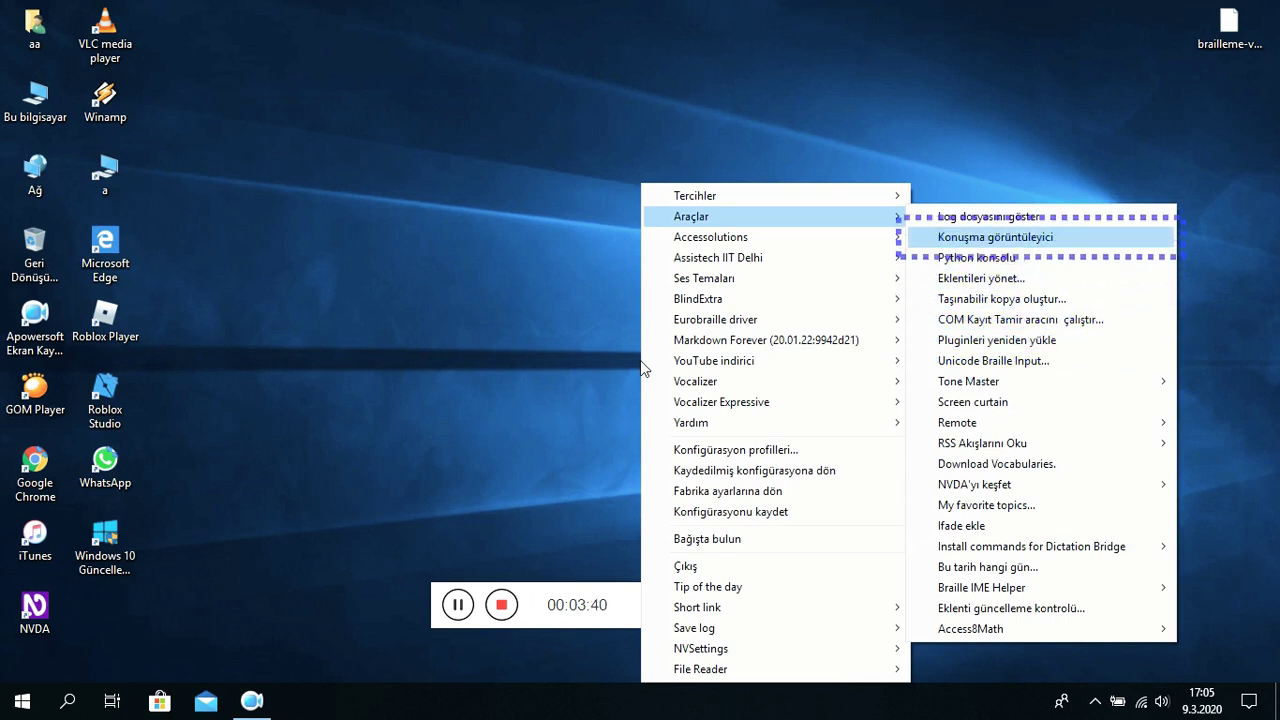
pyautogui.press('Up')
# Step: Open NVDA's Ayarlar dialog from Tercihler and examine the built-in categories from Konuşma through Gelişmiş
pyautogui.press('Left')
pyautogui.press('Up')
pyautogui.press('Right')
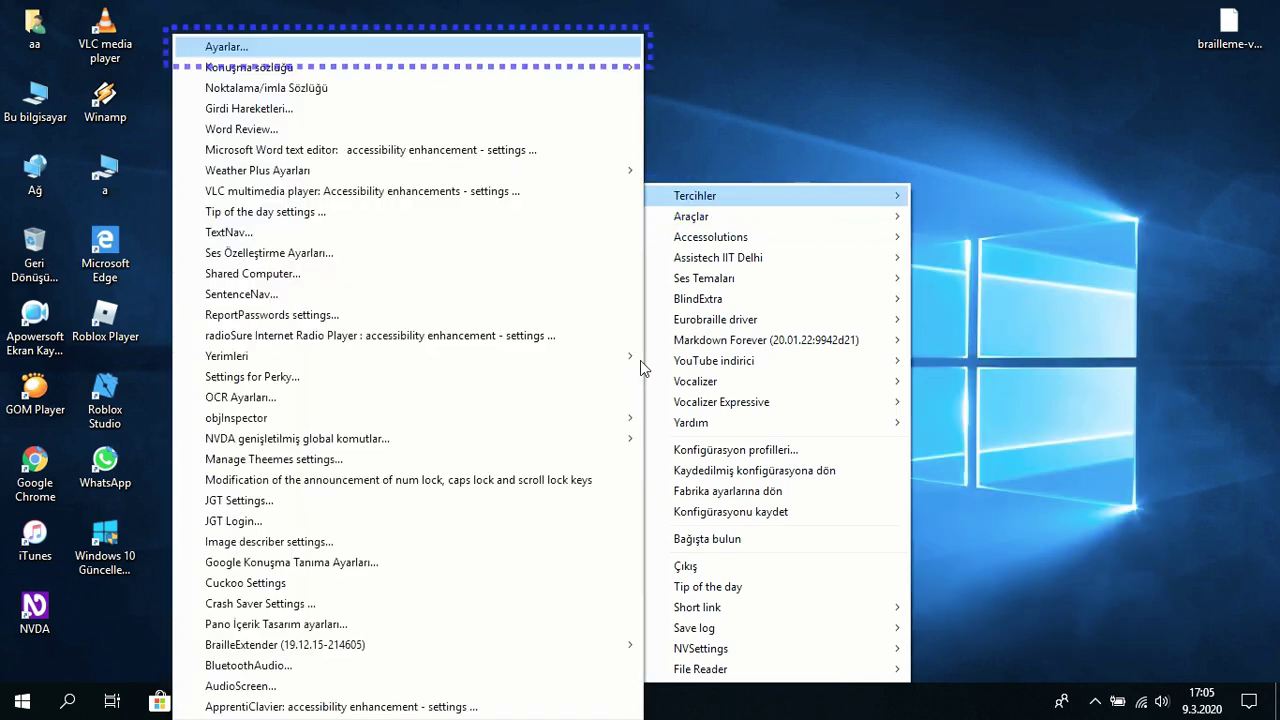
pyautogui.press('Return')
pyautogui.press('Down')
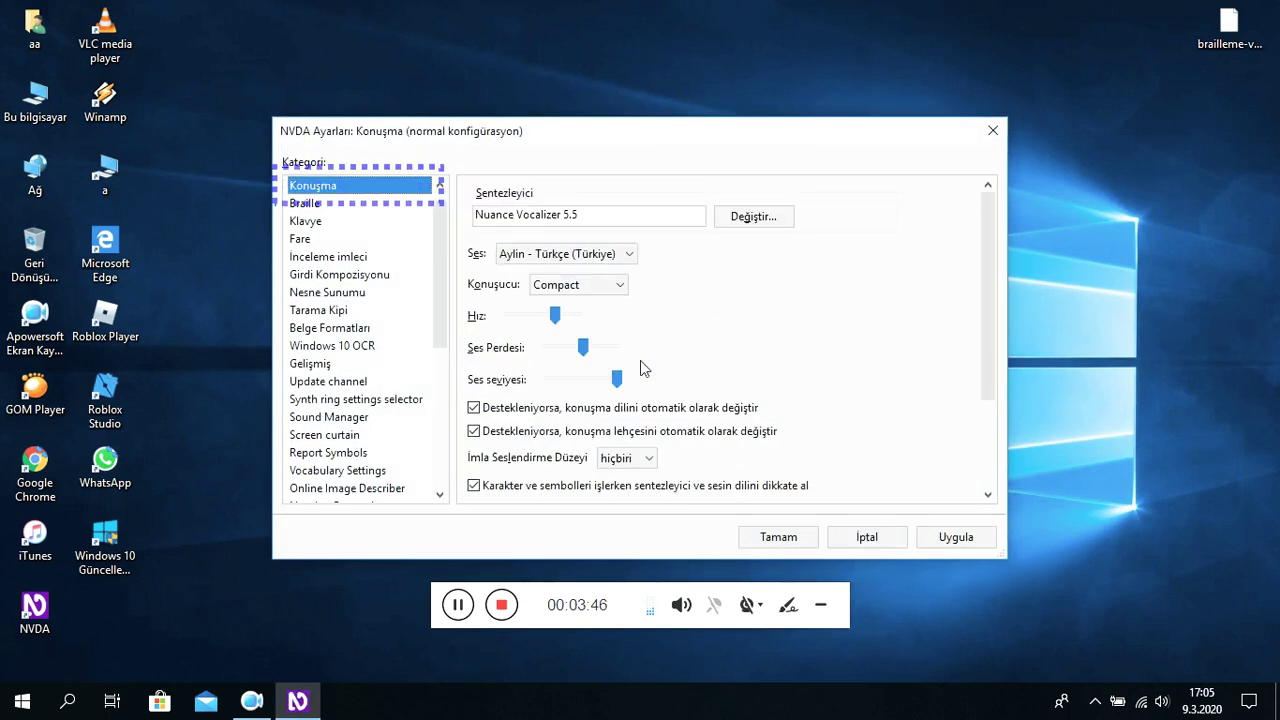
pyautogui.press('Down')
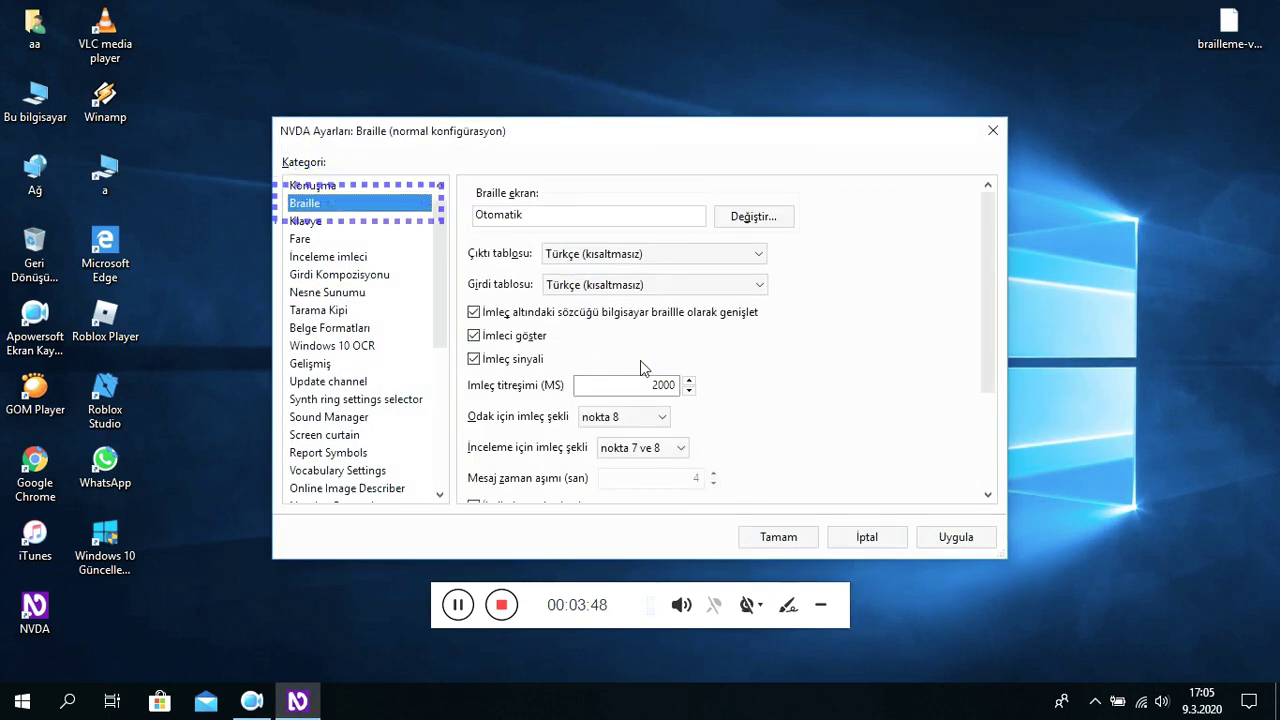
pyautogui.press('Down')
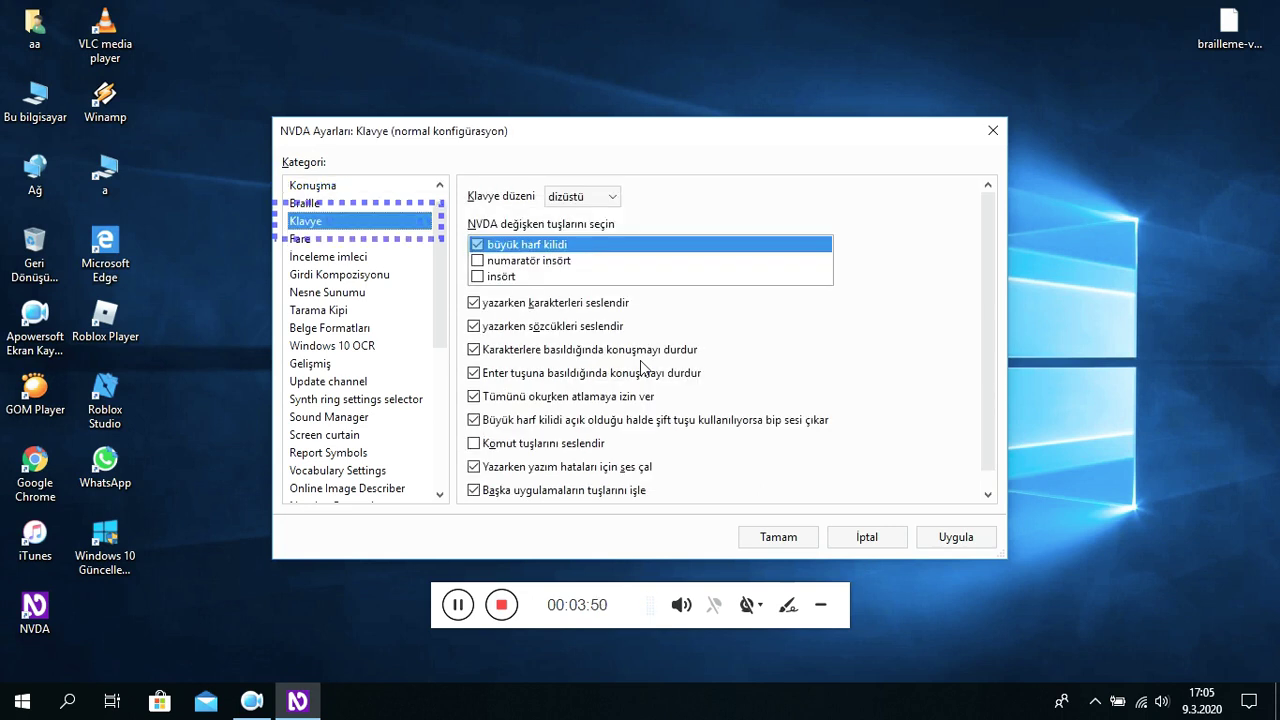
pyautogui.press('Down')
pyautogui.press('Down')
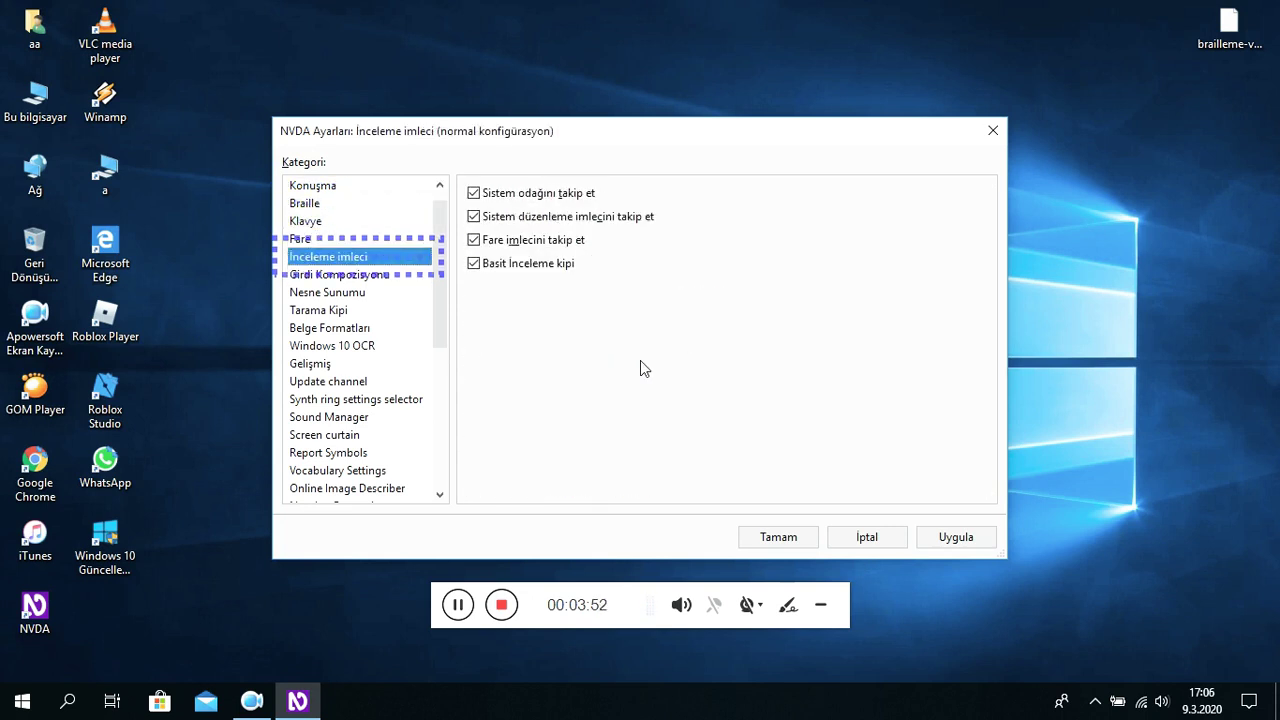
pyautogui.press('Down')
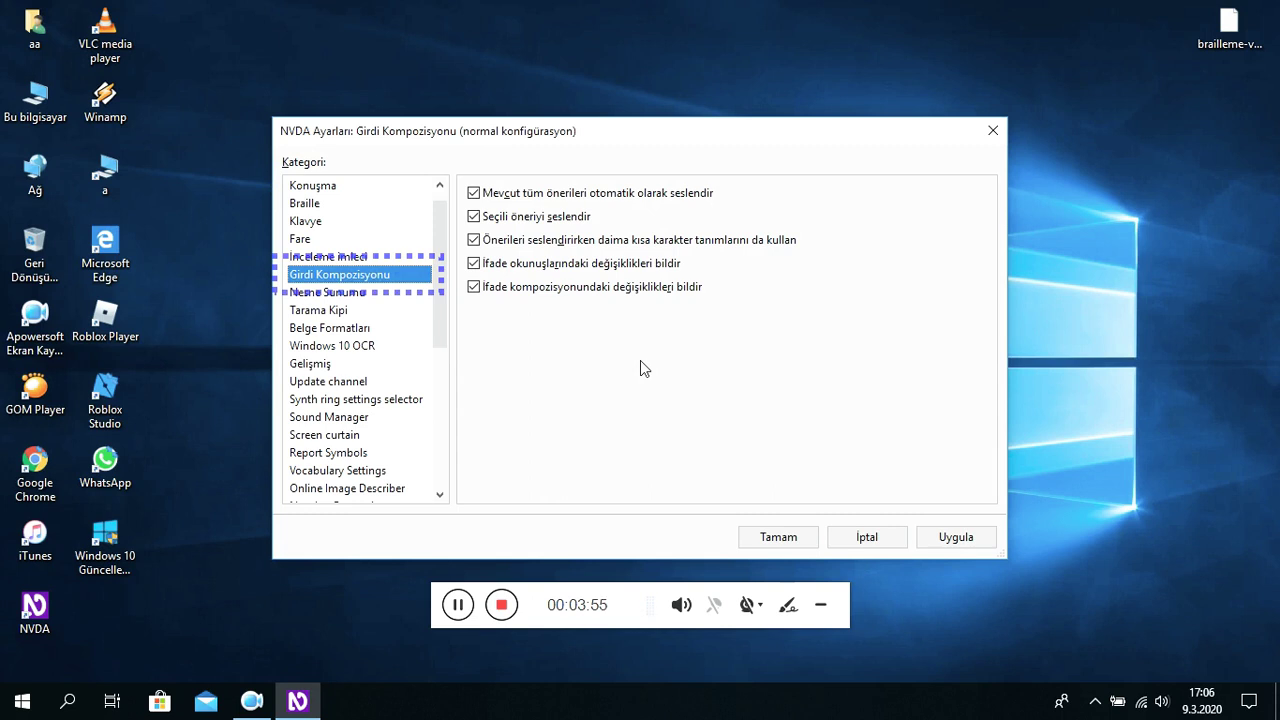
pyautogui.press('Down')
pyautogui.press('Down')
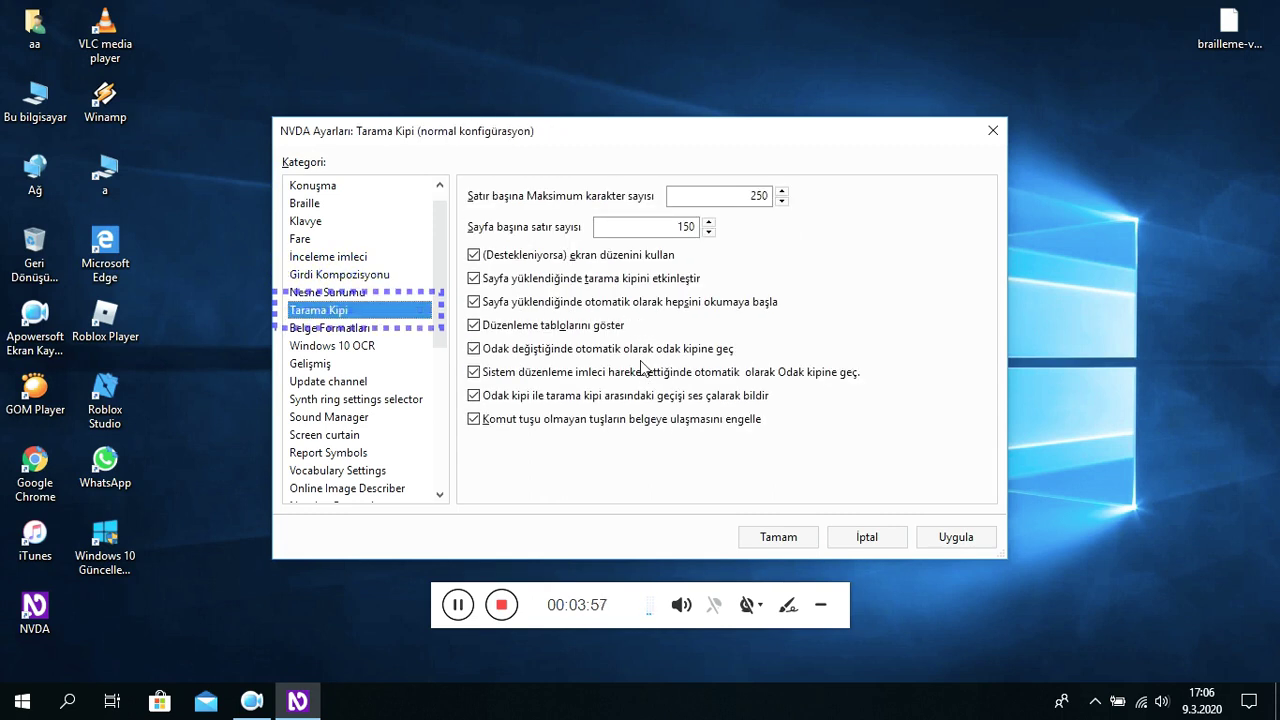
pyautogui.press('Down')
pyautogui.press('Down')
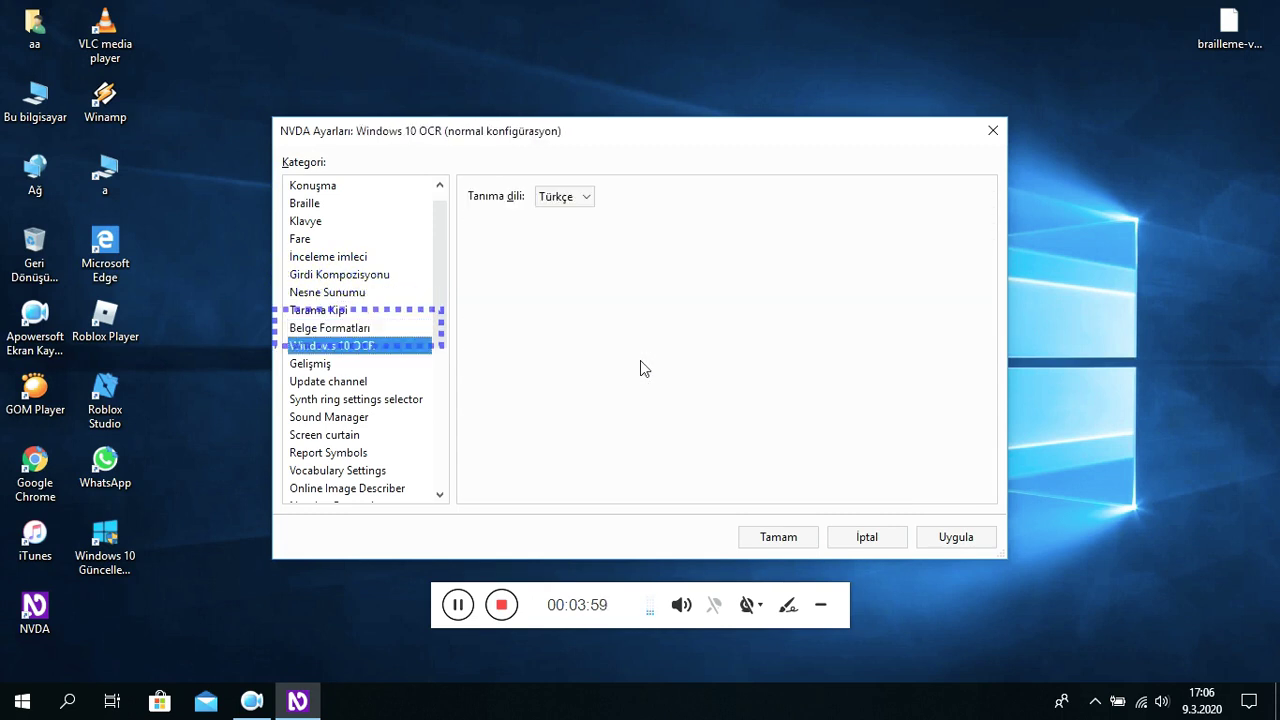
pyautogui.press('Down')
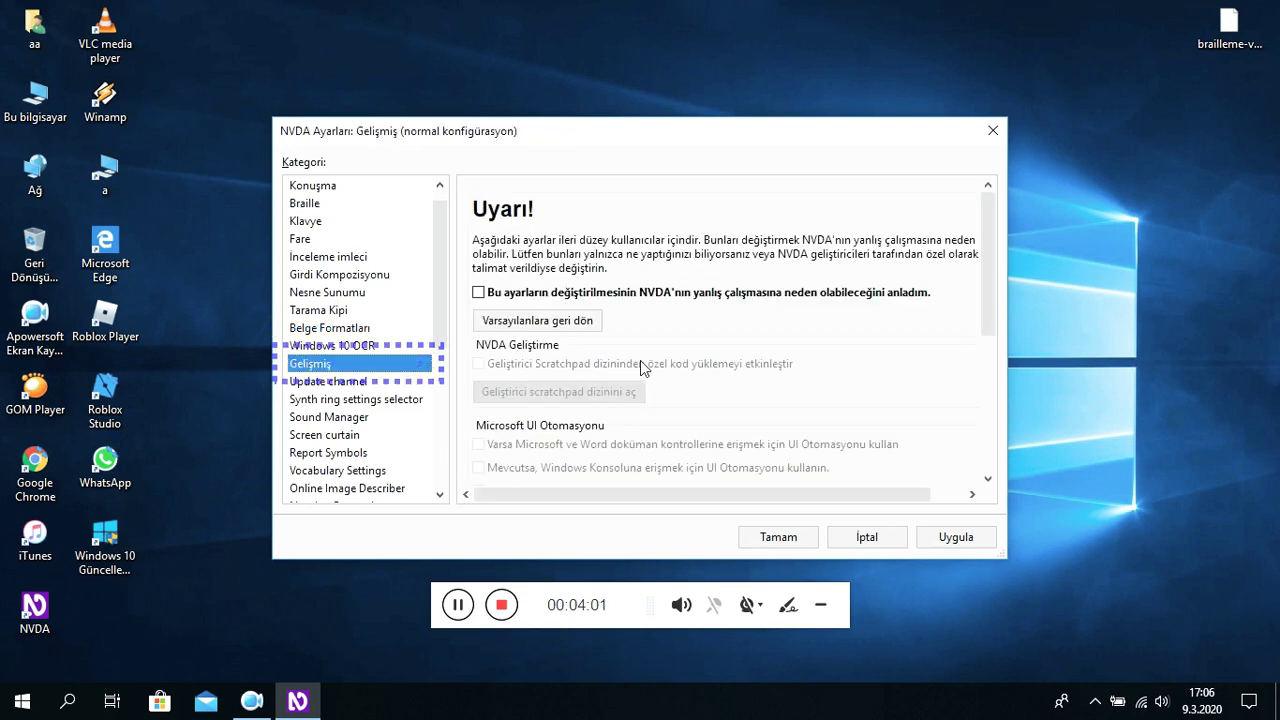
pyautogui.press('Up')
pyautogui.press('Up')
pyautogui.press('Down')
pyautogui.press('Down')
# Step: Examine the add-on settings categories from Update channel through Odağı ışıklandır
pyautogui.press('Down')
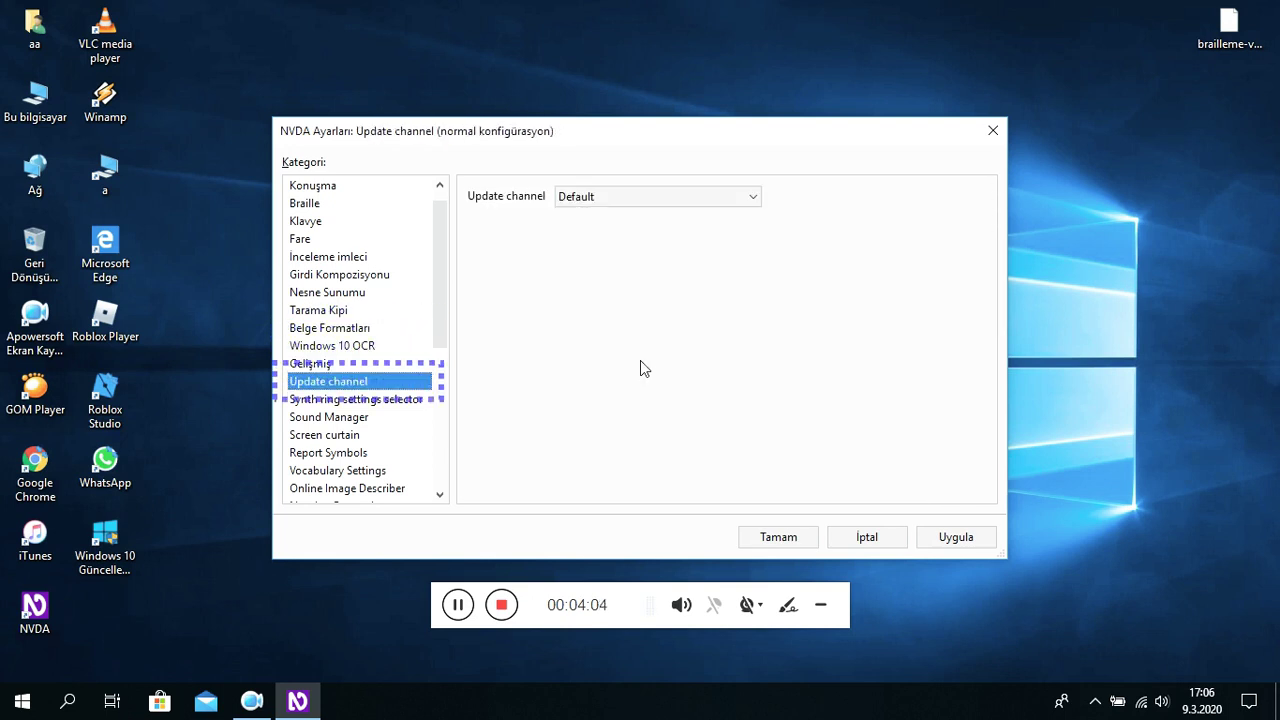
pyautogui.press('Down')
pyautogui.press('Down')
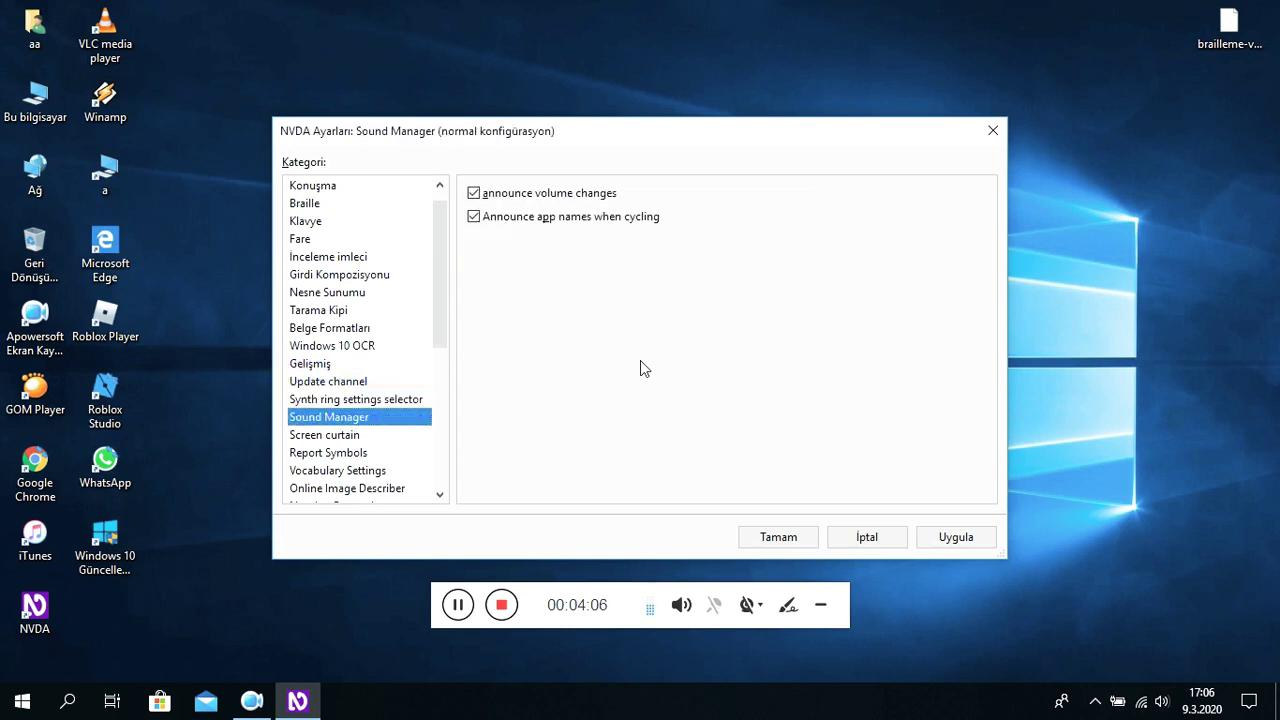
pyautogui.press('Down')
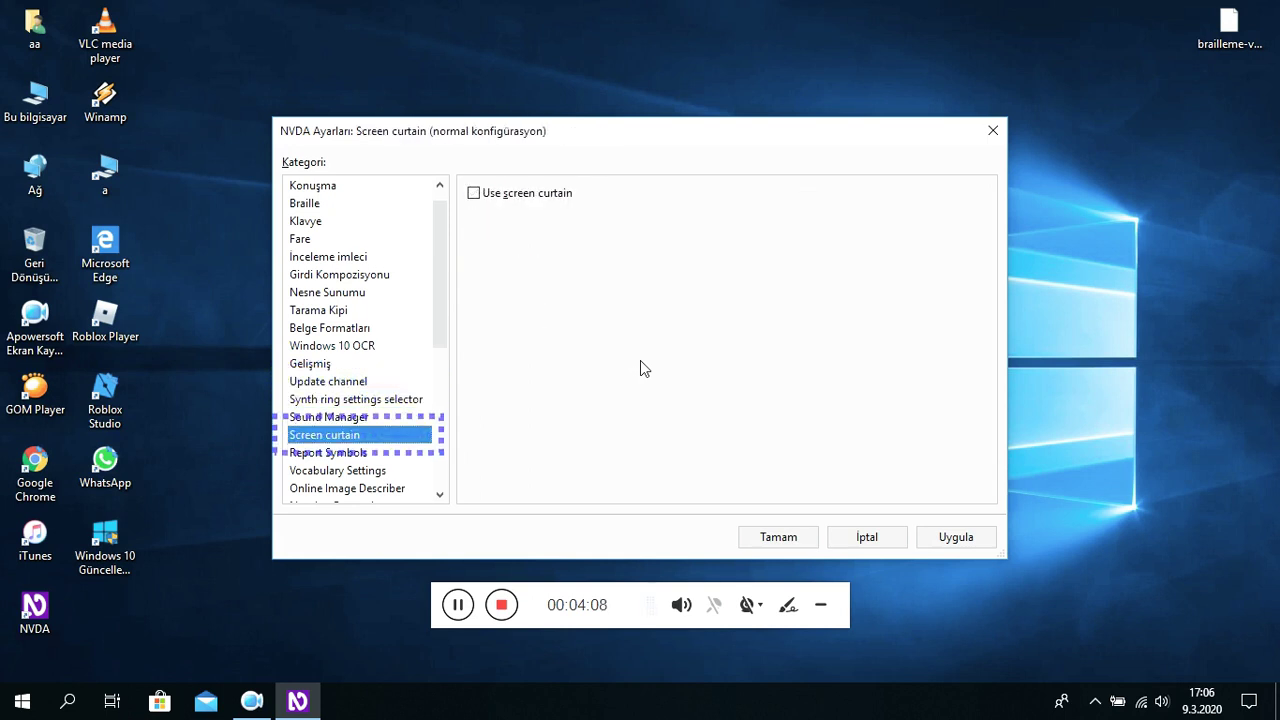
pyautogui.press('Down')
pyautogui.press('Down')
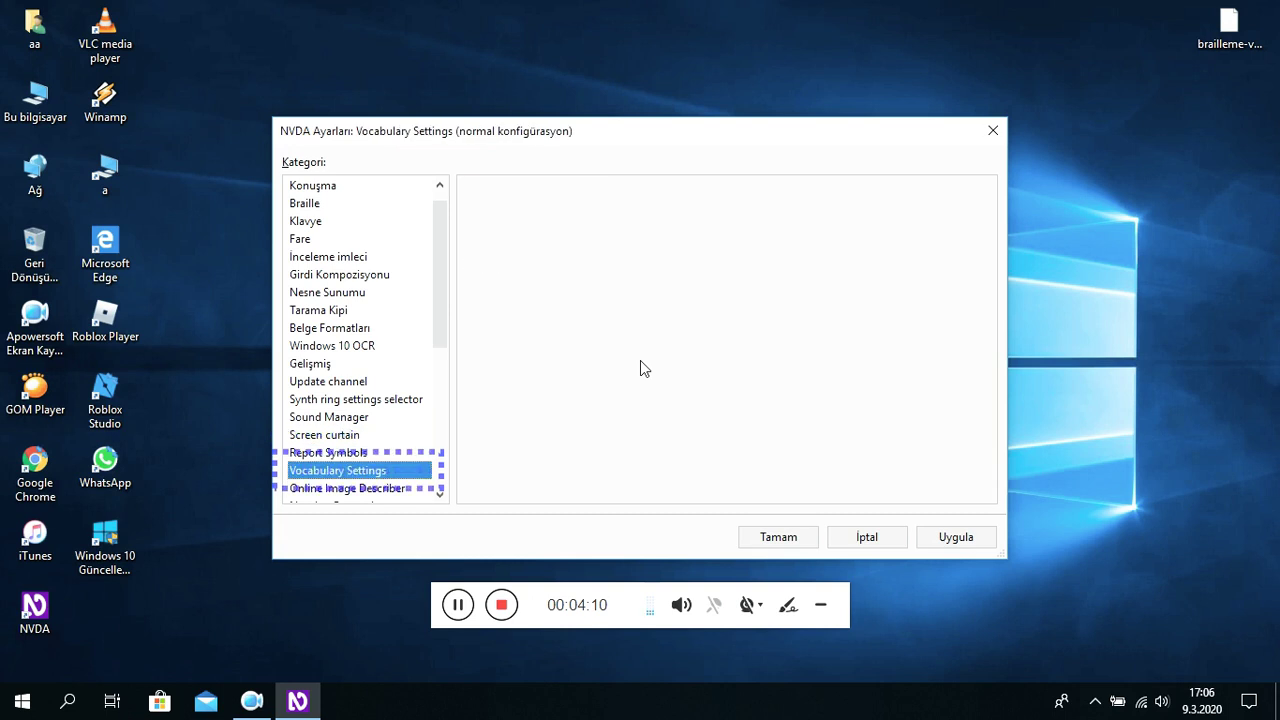
pyautogui.press('Down')
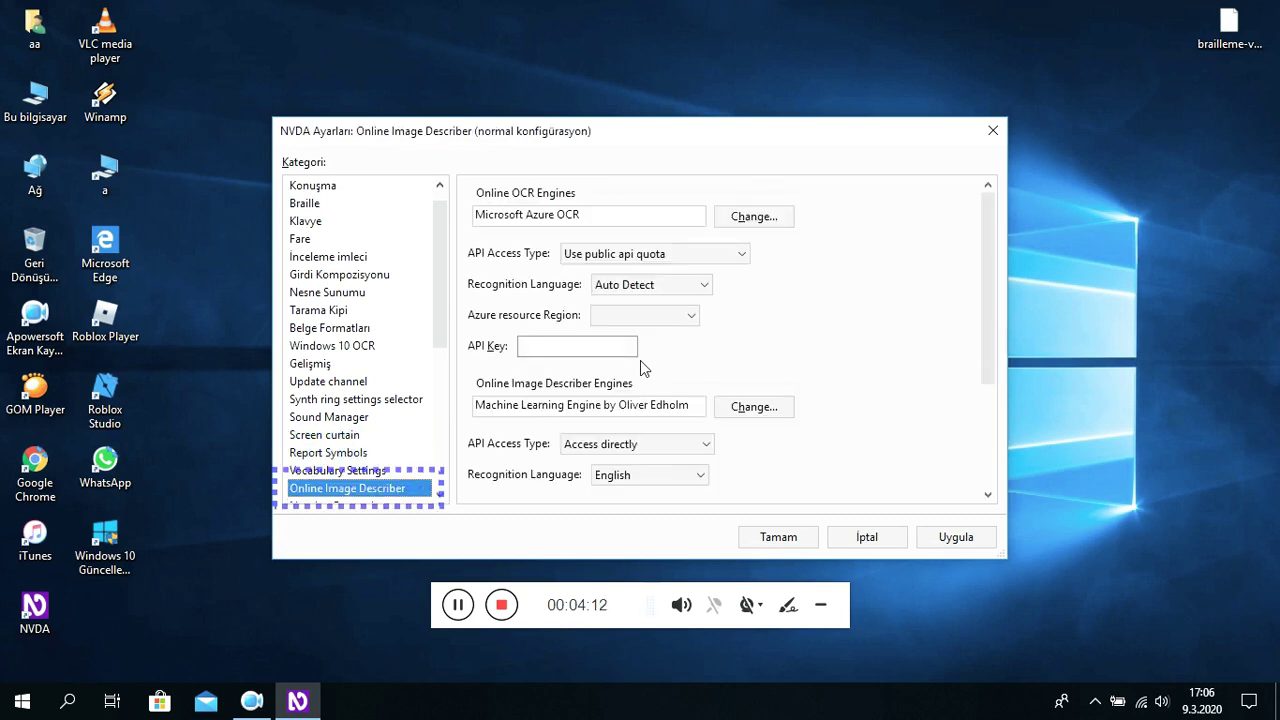
pyautogui.press('Down')
pyautogui.press('Down')
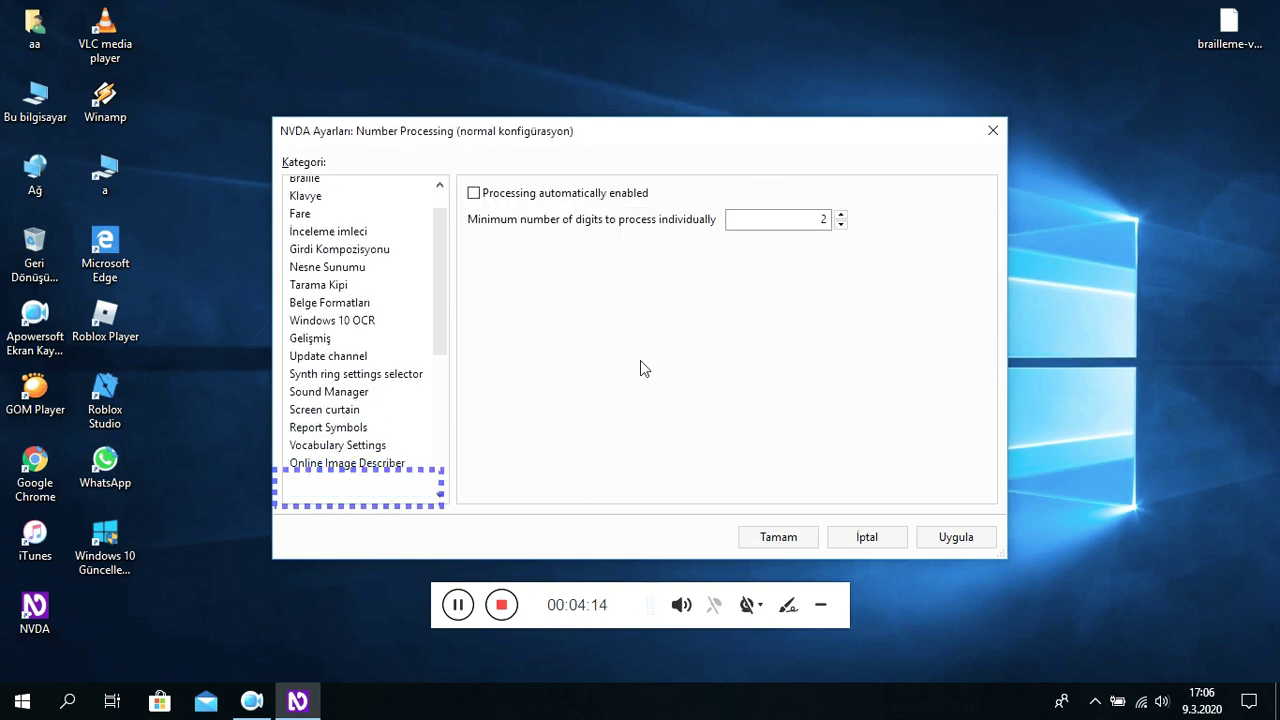
pyautogui.press('Down')
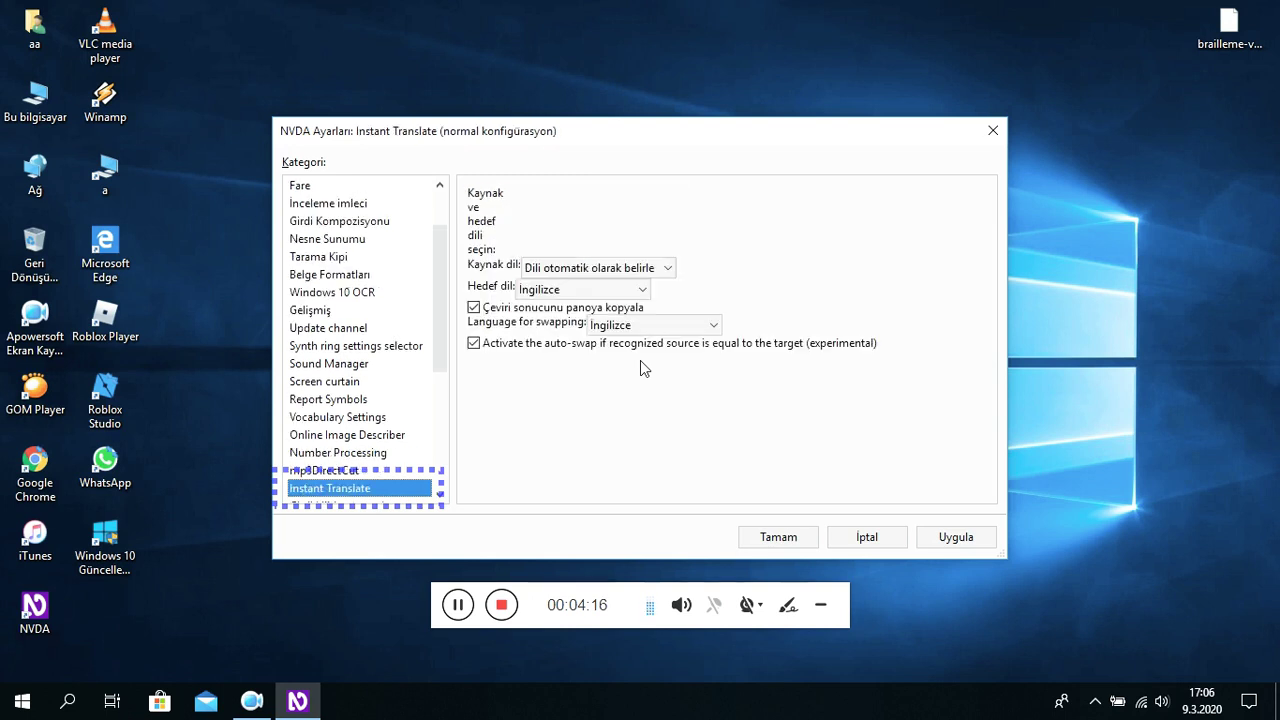
pyautogui.press('Down')
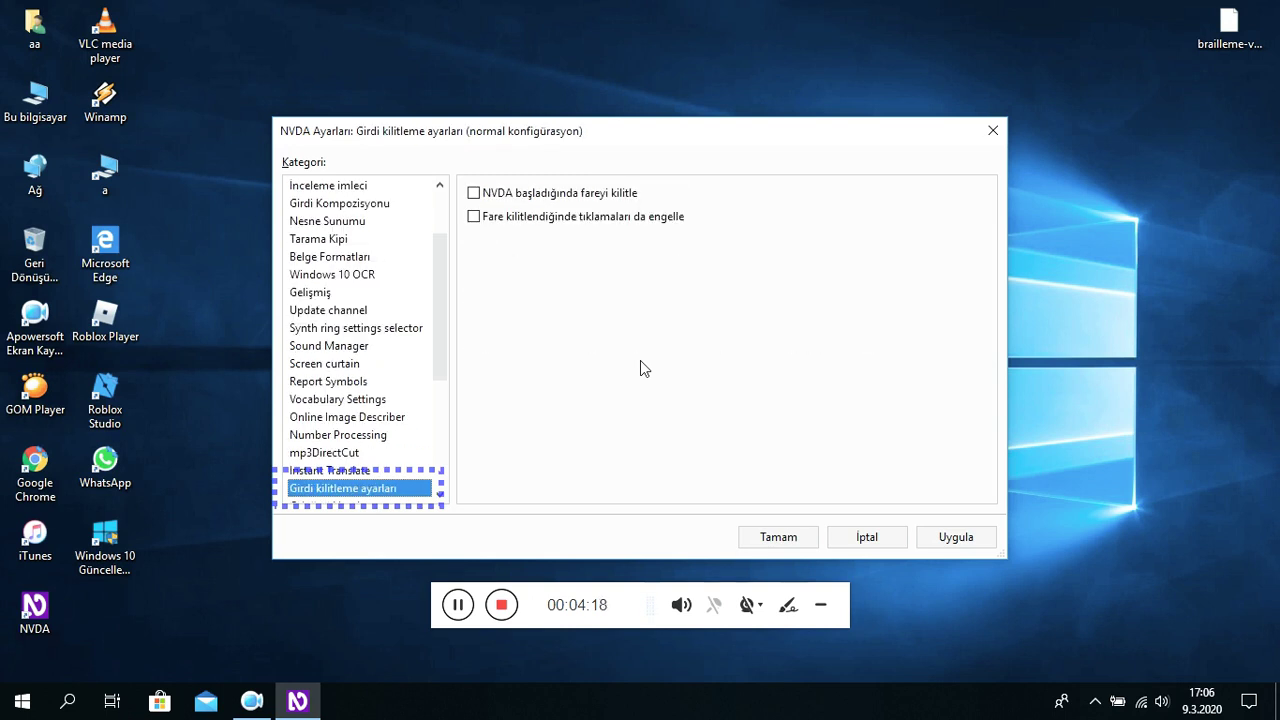
pyautogui.press('Down')
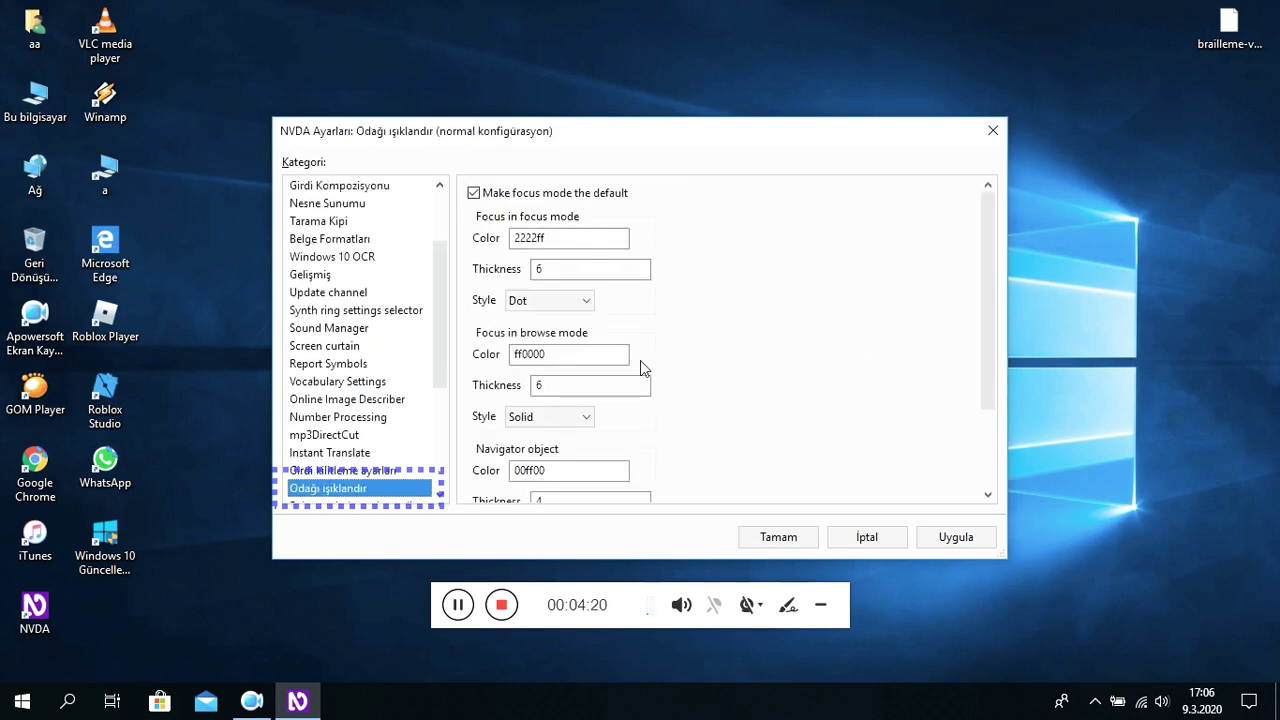
# Step: Review the remaining categories from Enhanced phonetic reading through Eklenti Güncelleyici, and close the settings without saving
pyautogui.press('Down')
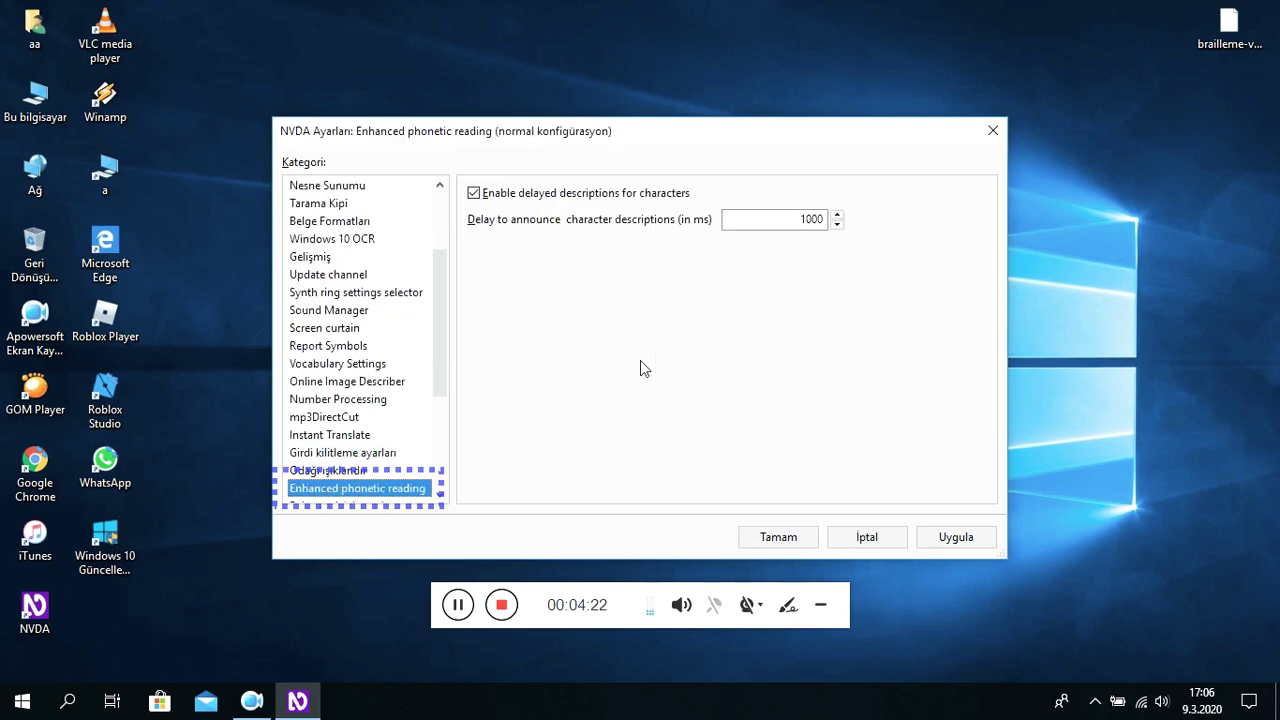
pyautogui.press('Down')
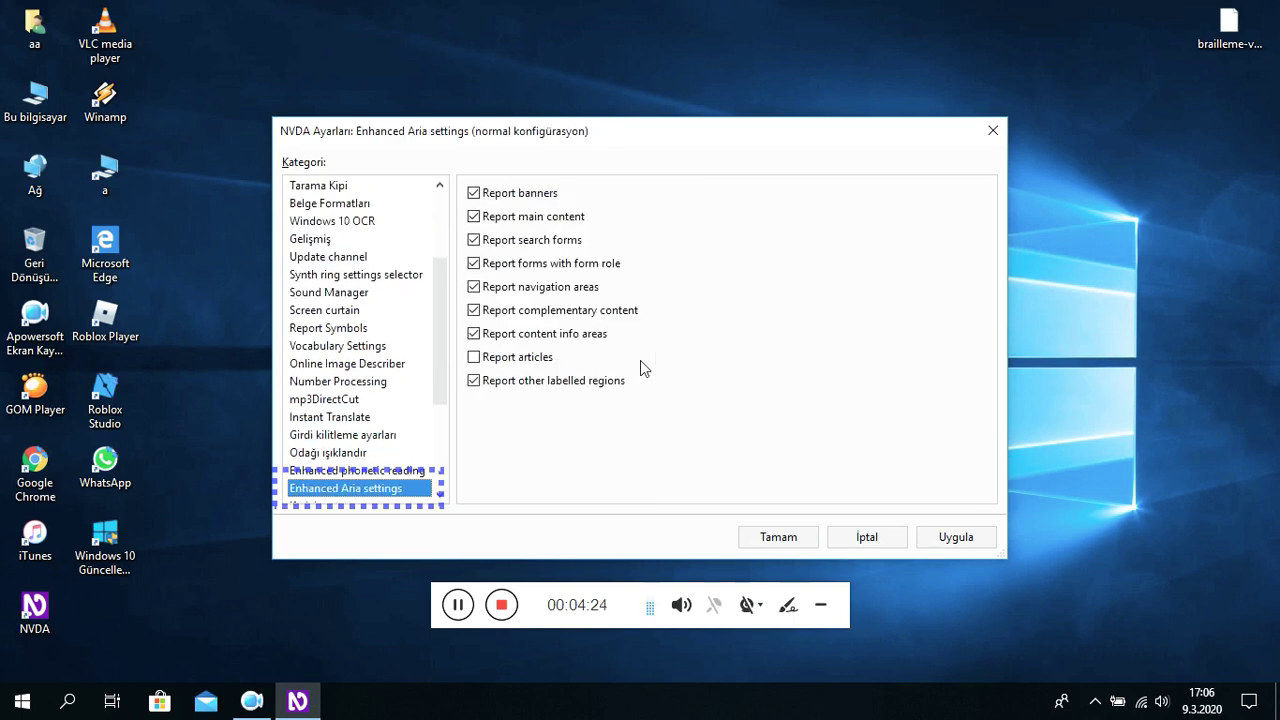
pyautogui.press('Down')
pyautogui.press('Down')
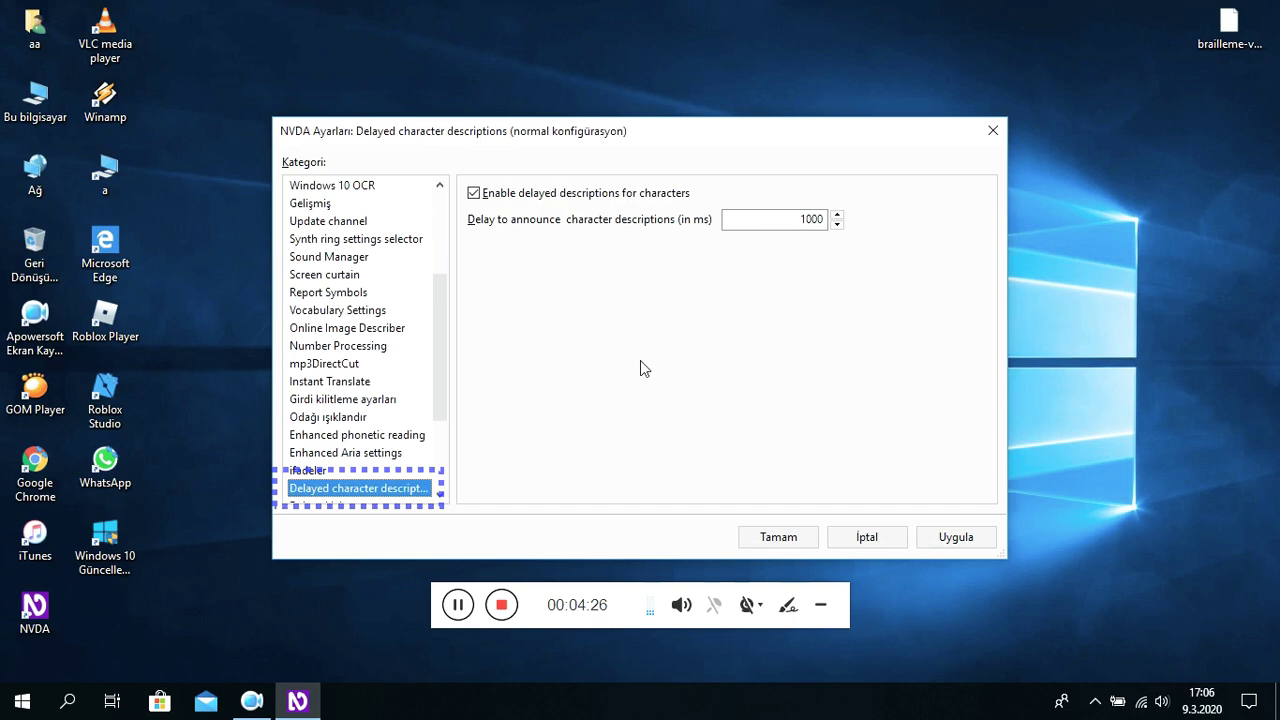
pyautogui.press('Down')
pyautogui.press('Down')
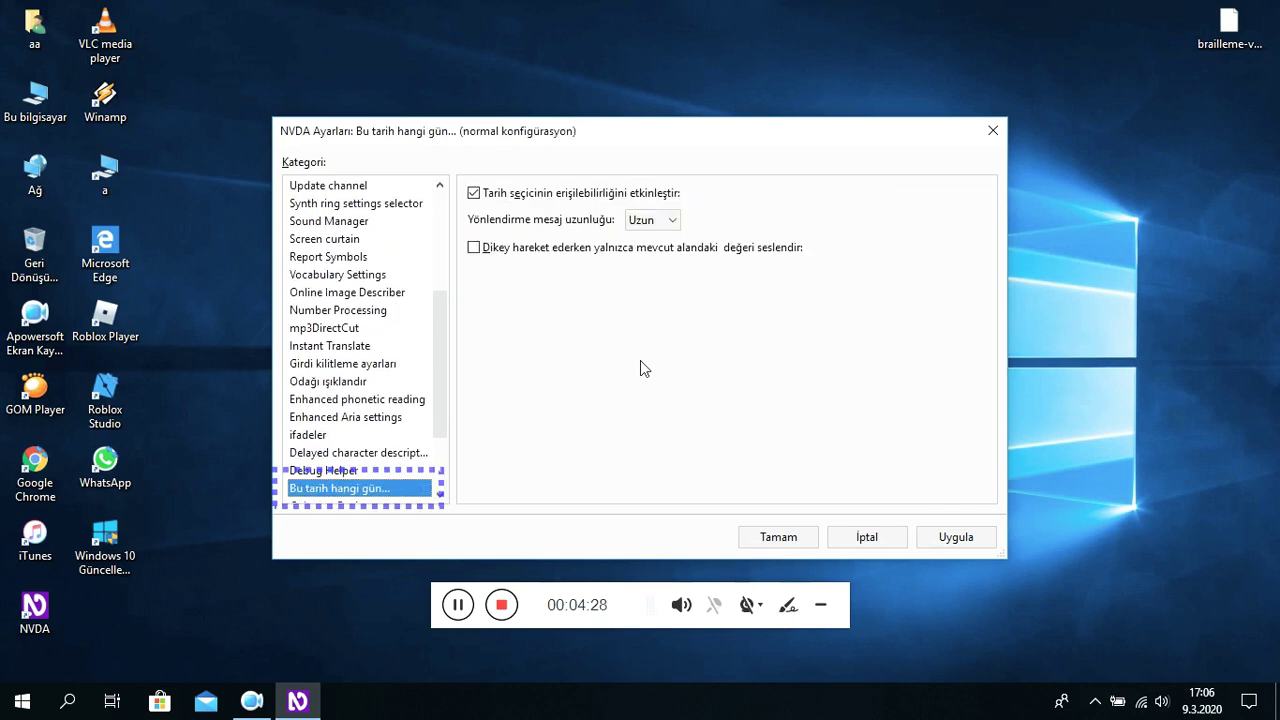
pyautogui.press('Down')
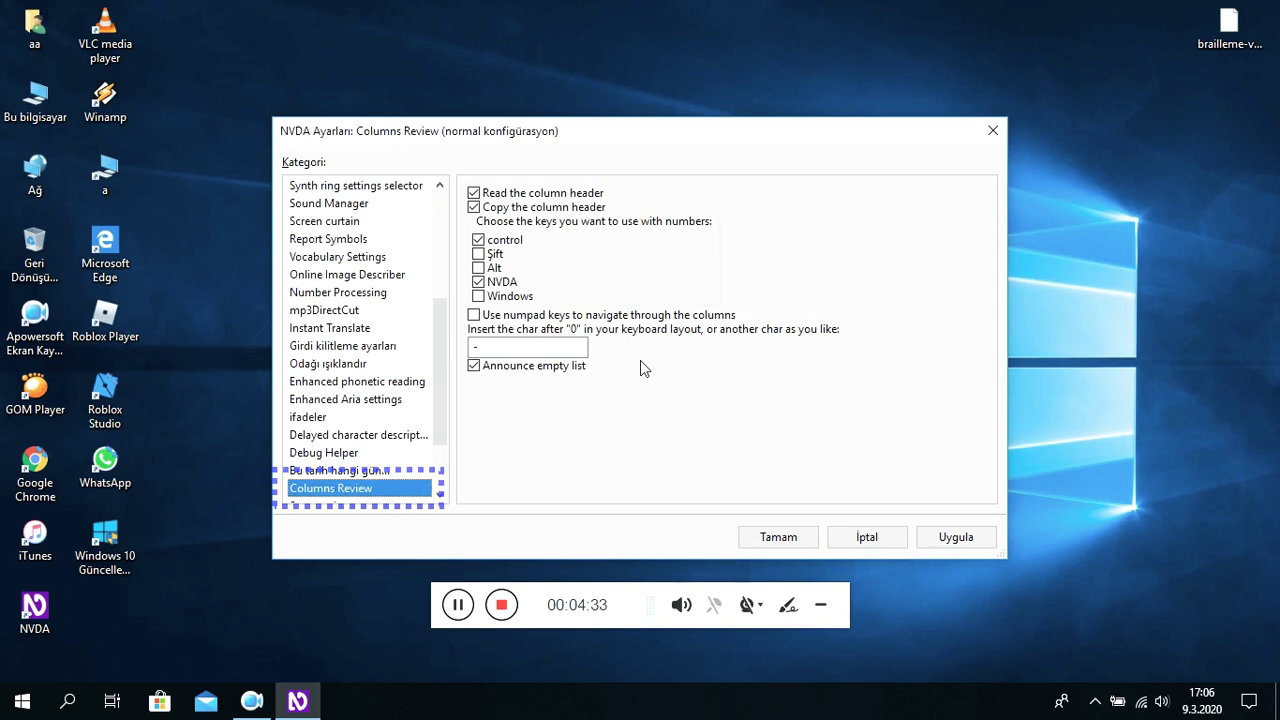
pyautogui.press('Down')
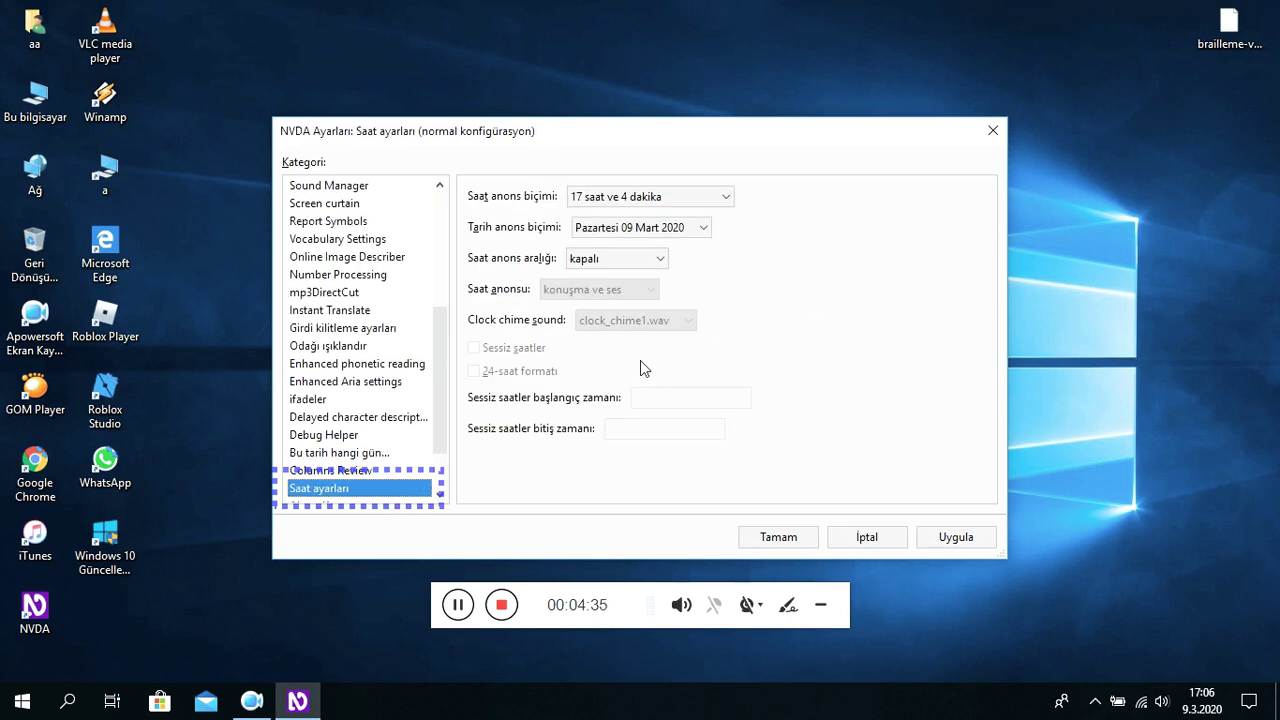
pyautogui.press('Down')
pyautogui.press('Down')
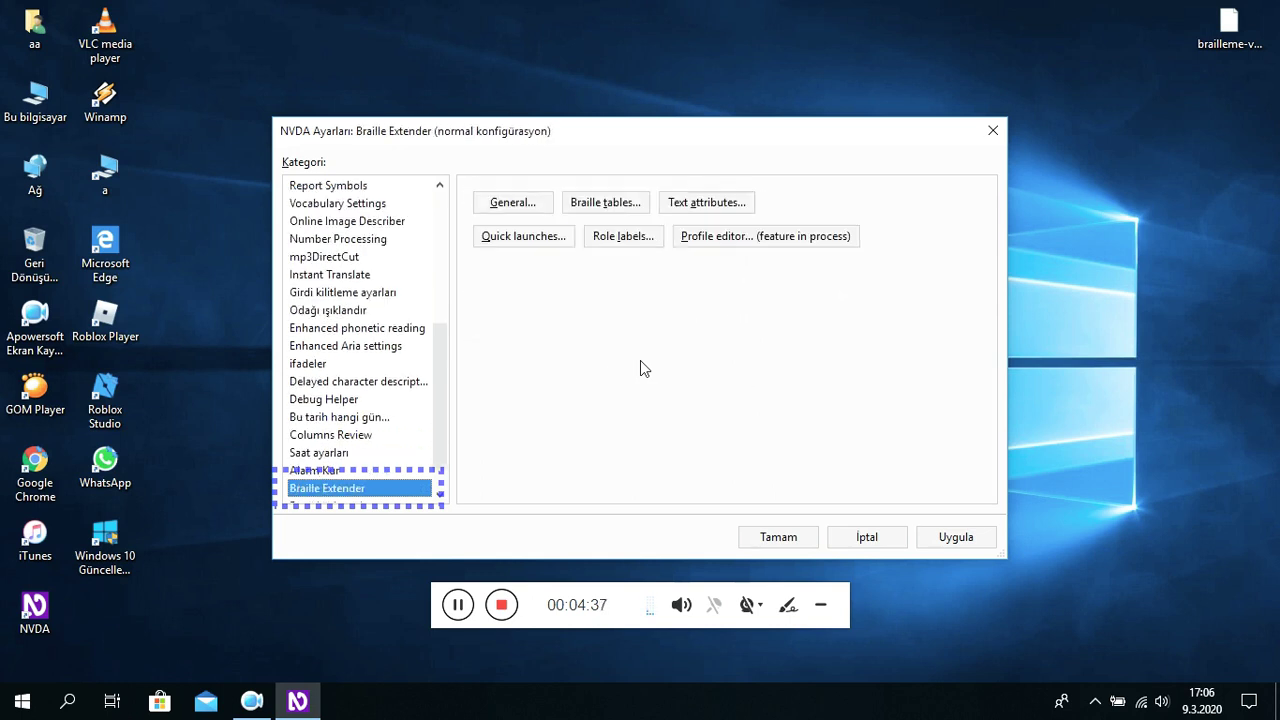
pyautogui.press('Down')
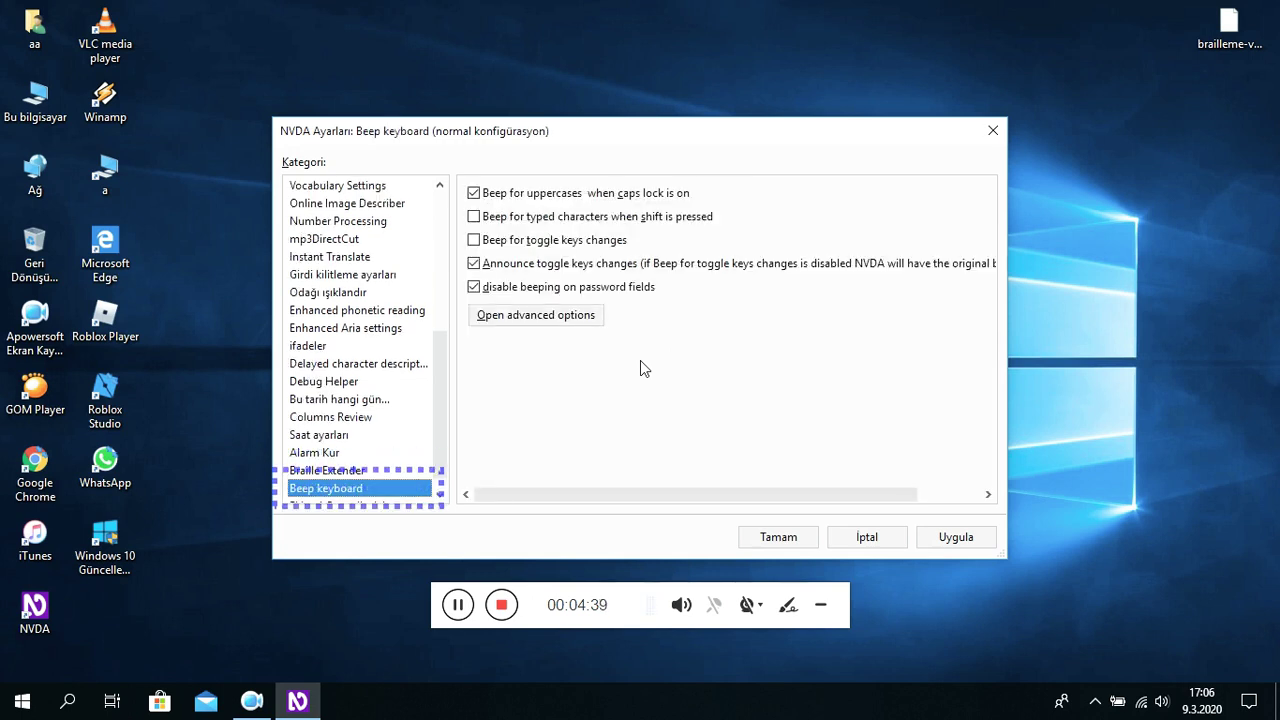
pyautogui.press('Down')
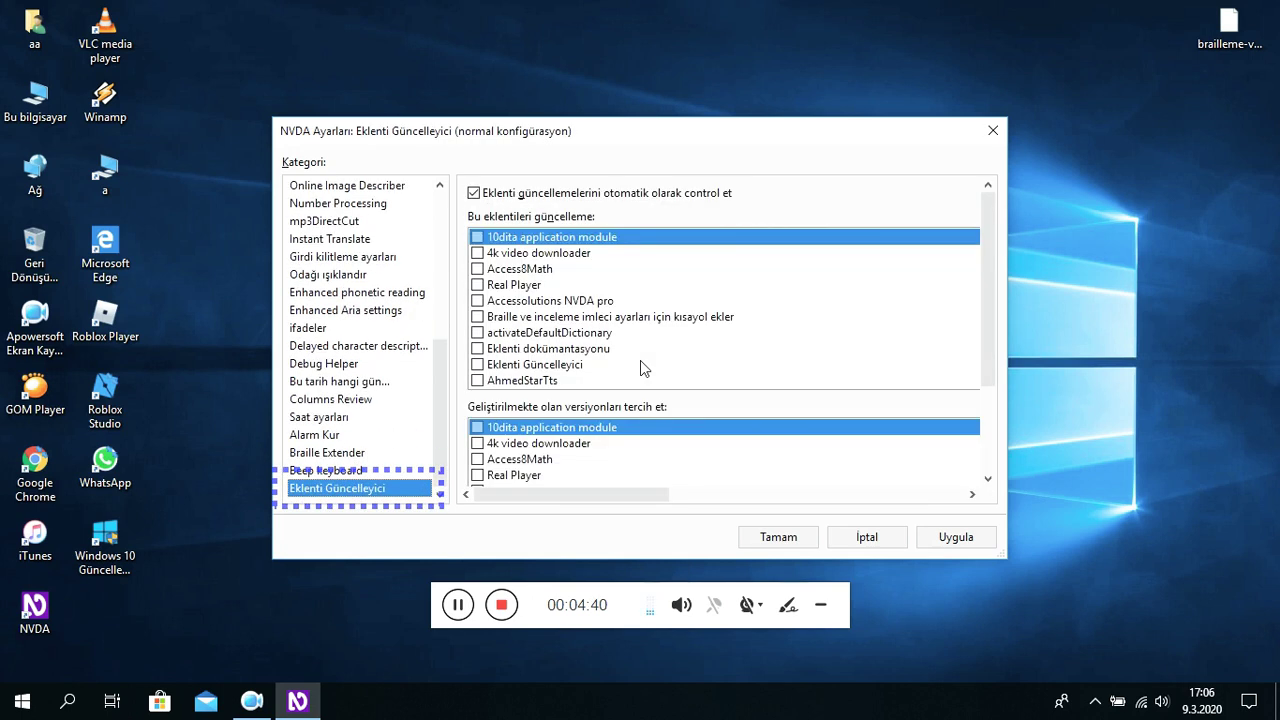
pyautogui.press('Escape')
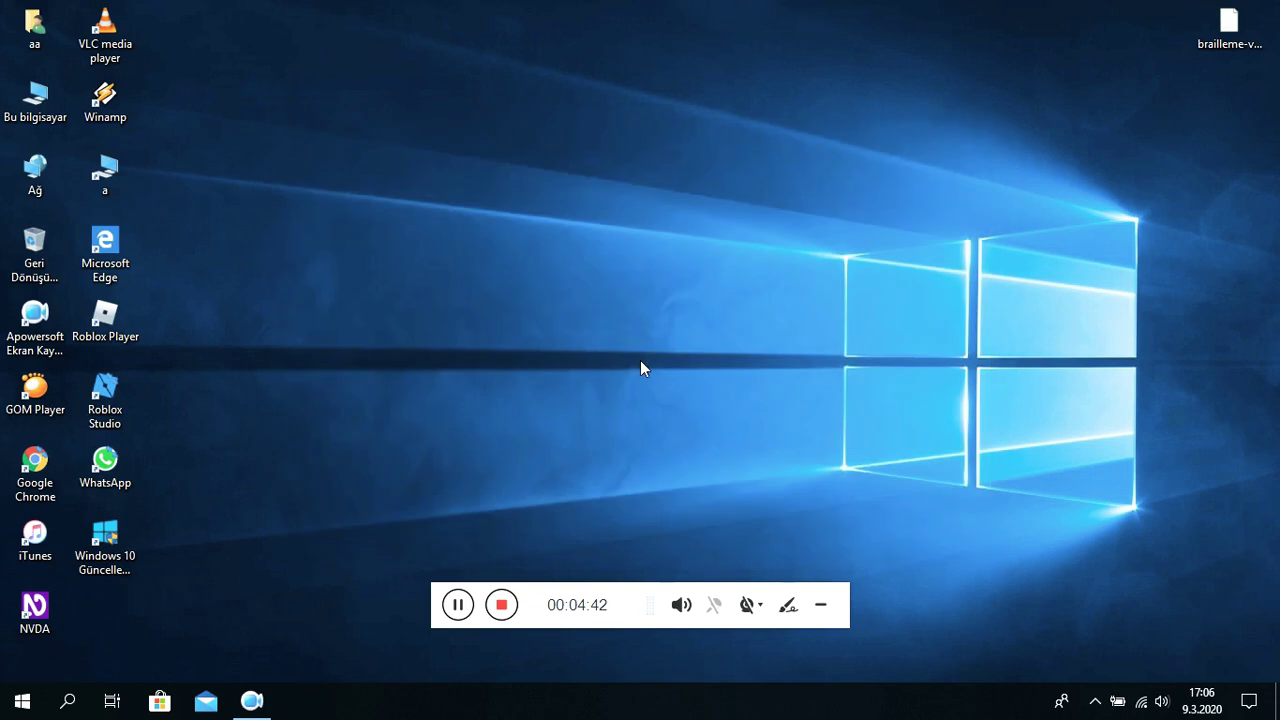